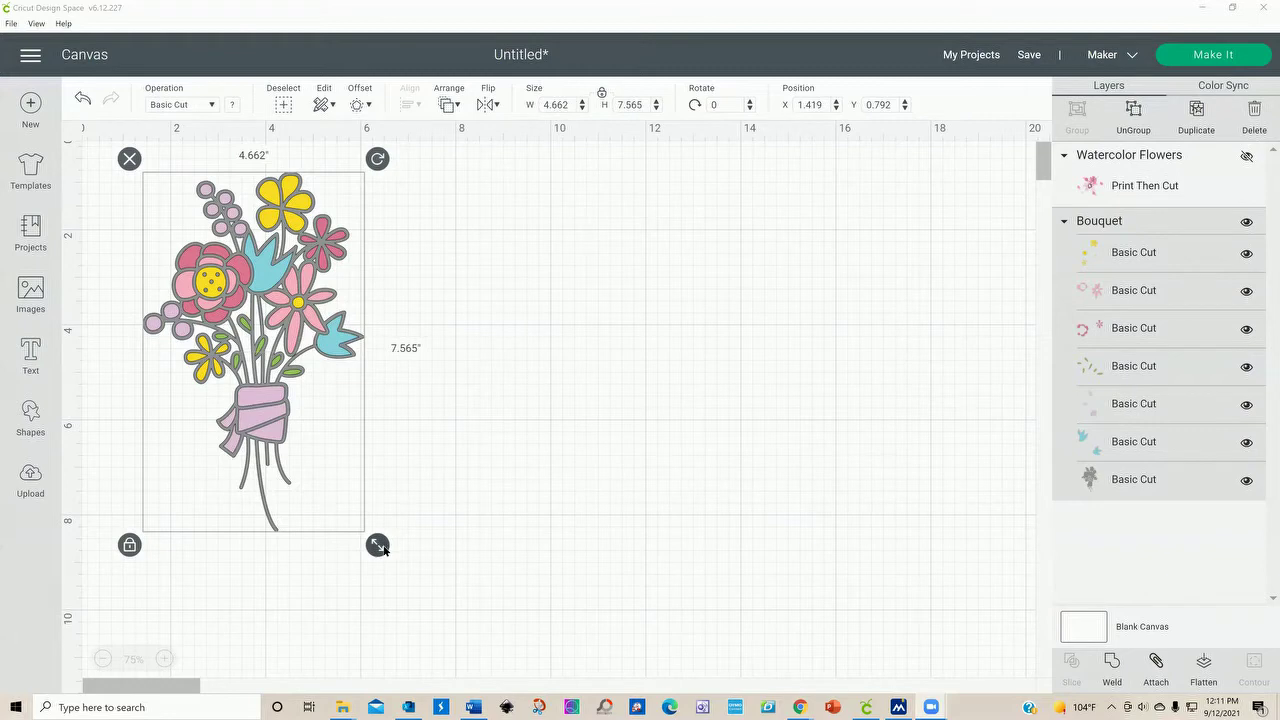
# Step: Enlarge the bouquet proportionally to about 4.87 by 7.9 inches and reposition it at about X 1.13, Y 0.74
pyautogui.moveTo(377, 544)
pyautogui.mouseDown()
pyautogui.moveTo(397, 565)
pyautogui.moveTo(378, 546)
pyautogui.mouseUp()
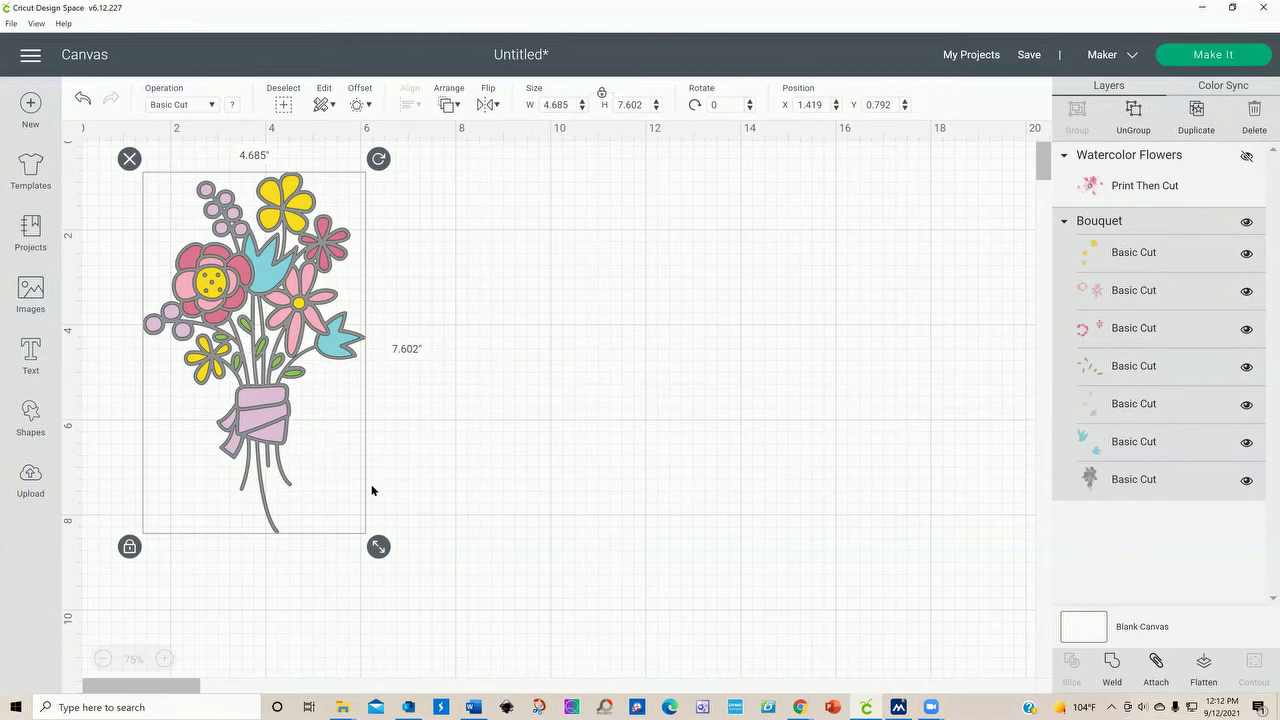
pyautogui.moveTo(212, 436); pyautogui.dragTo(251, 451)
pyautogui.click(388, 524)
pyautogui.click(294, 458)
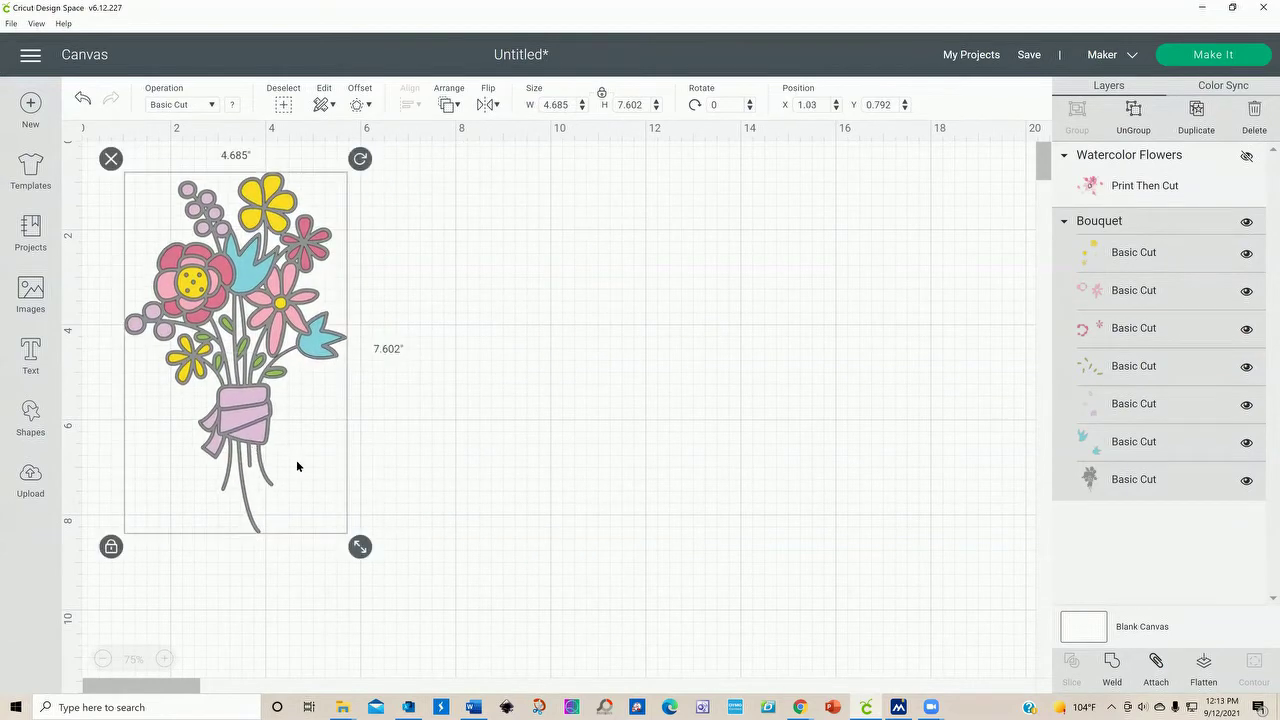
pyautogui.moveTo(366, 553); pyautogui.dragTo(375, 529)
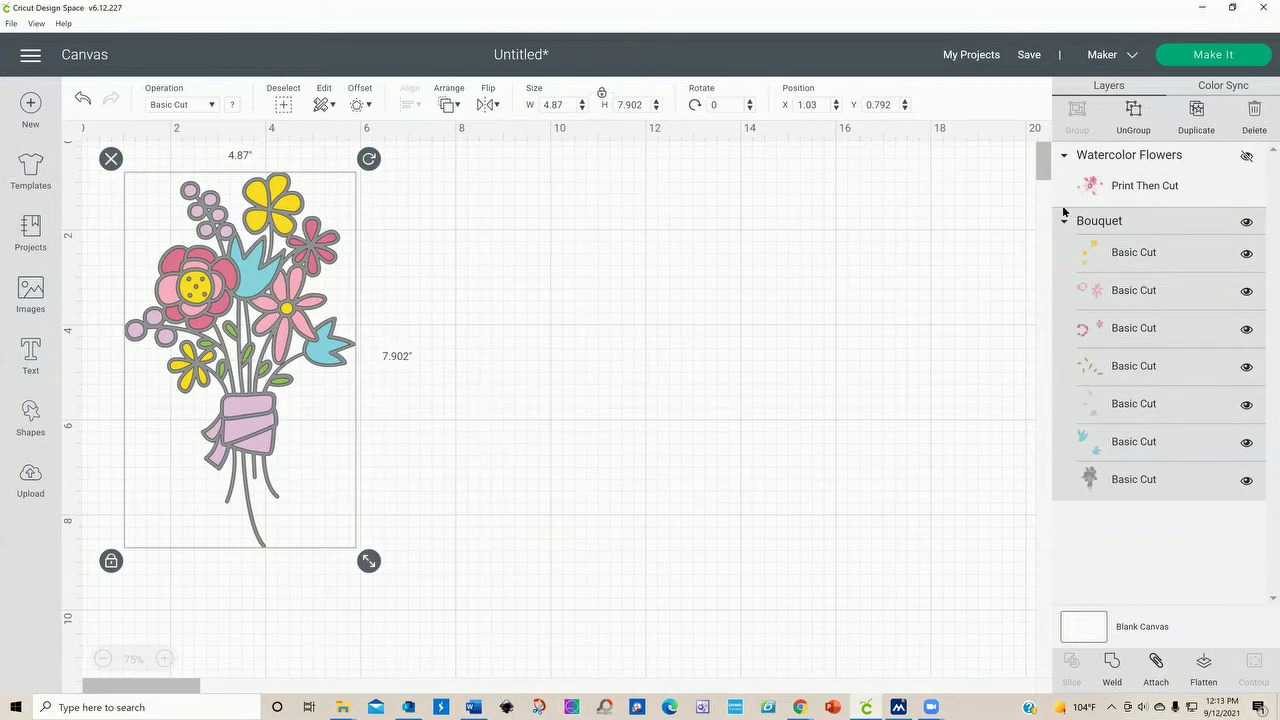
pyautogui.moveTo(232, 354); pyautogui.dragTo(368, 362)
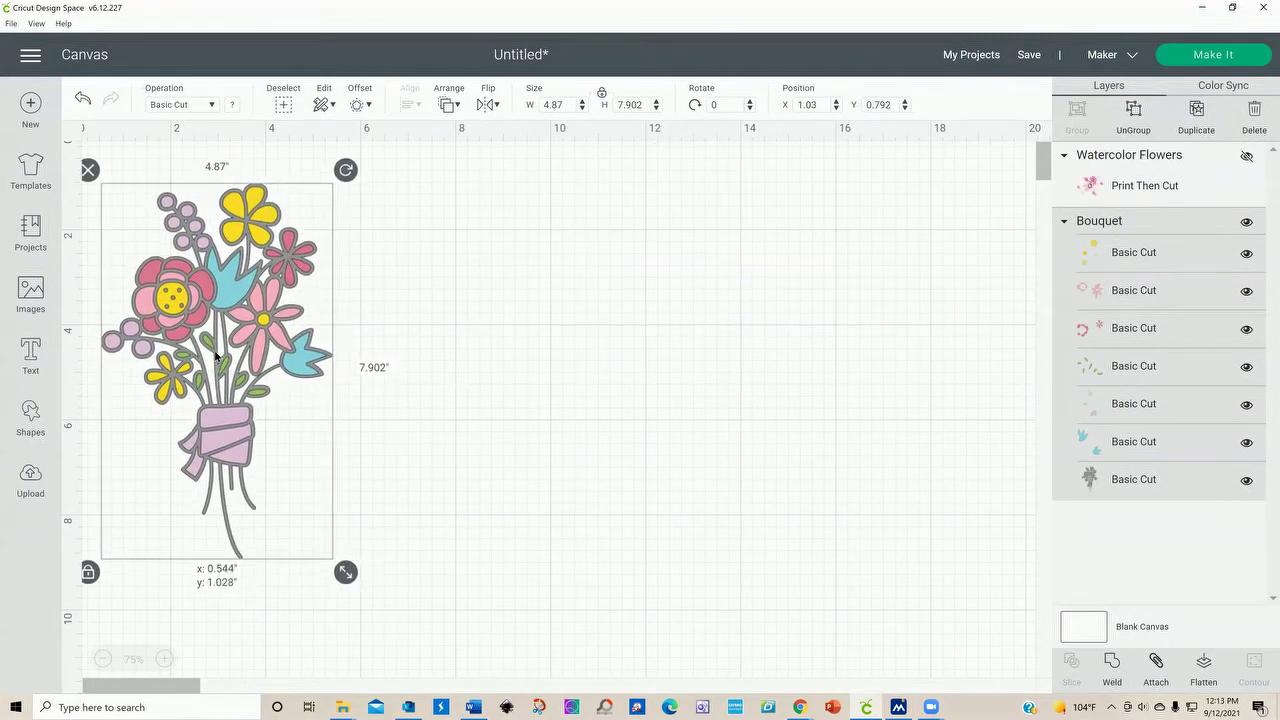
# Step: Ungroup the bouquet, move its lavender layer aside onto the empty canvas, and undo that move
pyautogui.click(1139, 116)
pyautogui.moveTo(272, 422); pyautogui.dragTo(591, 414)
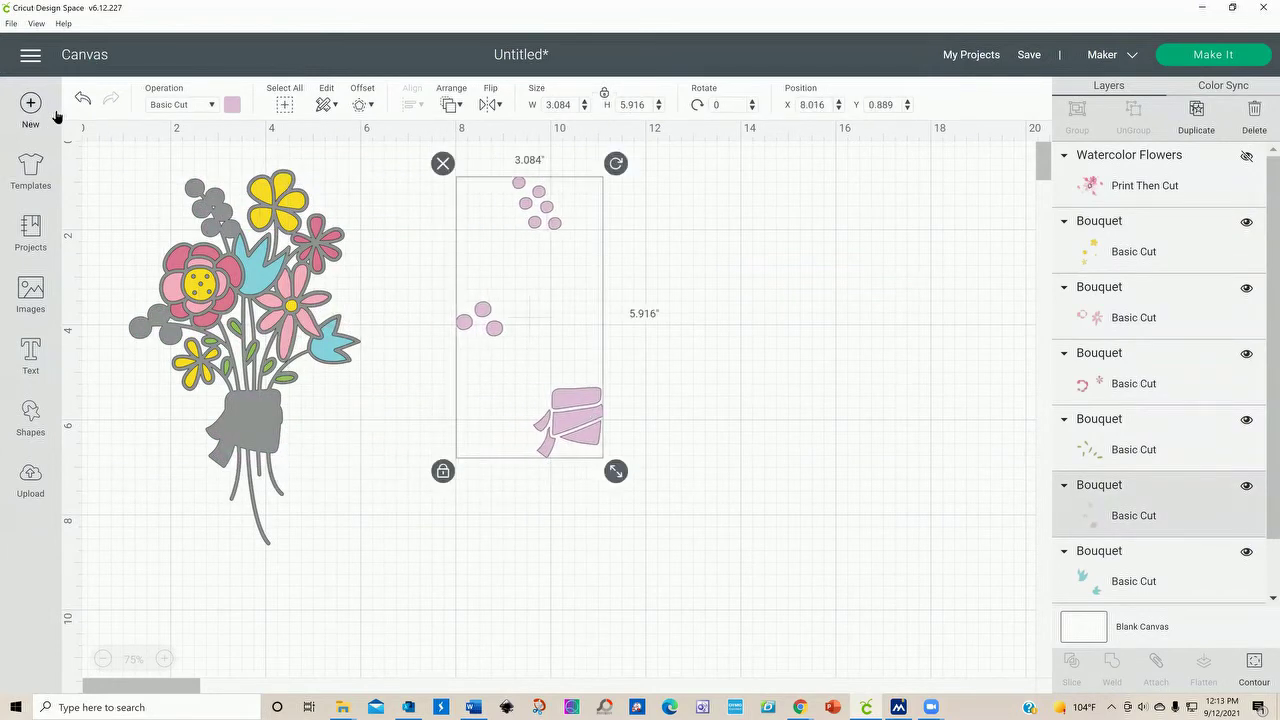
pyautogui.click(83, 100)
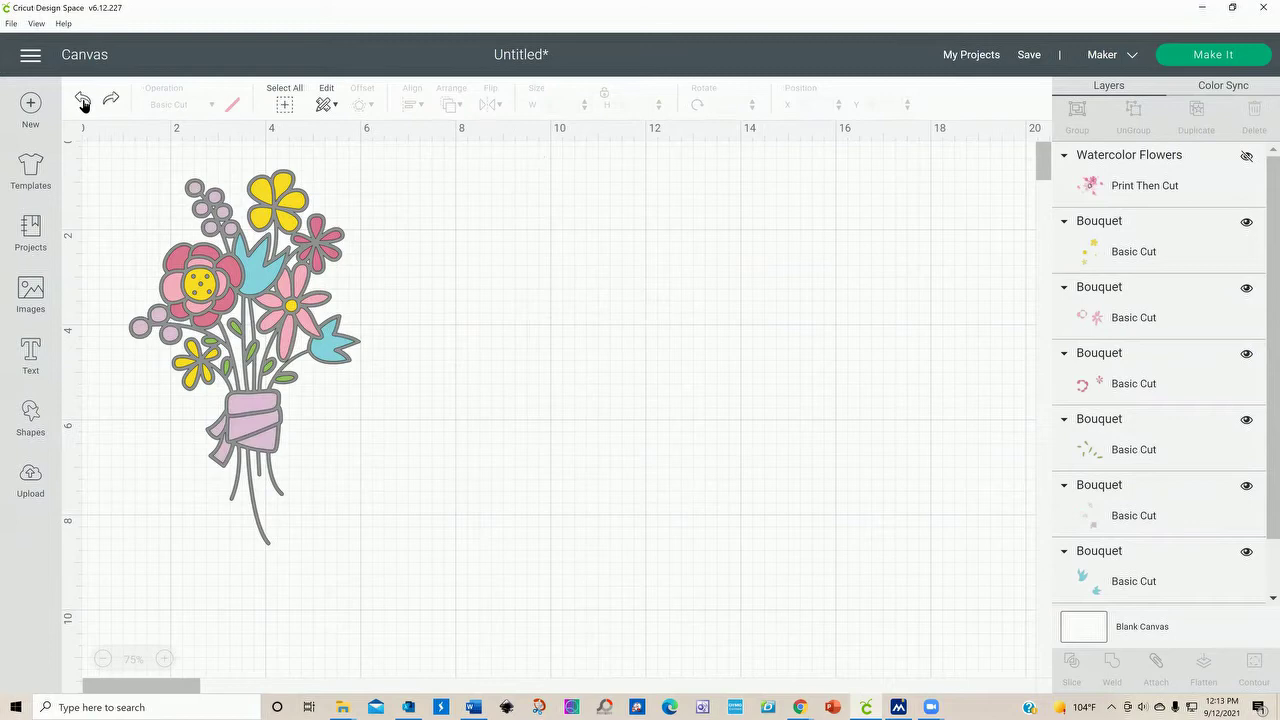
# Step: Select all the separate bouquet layers and group them
pyautogui.click(285, 100)
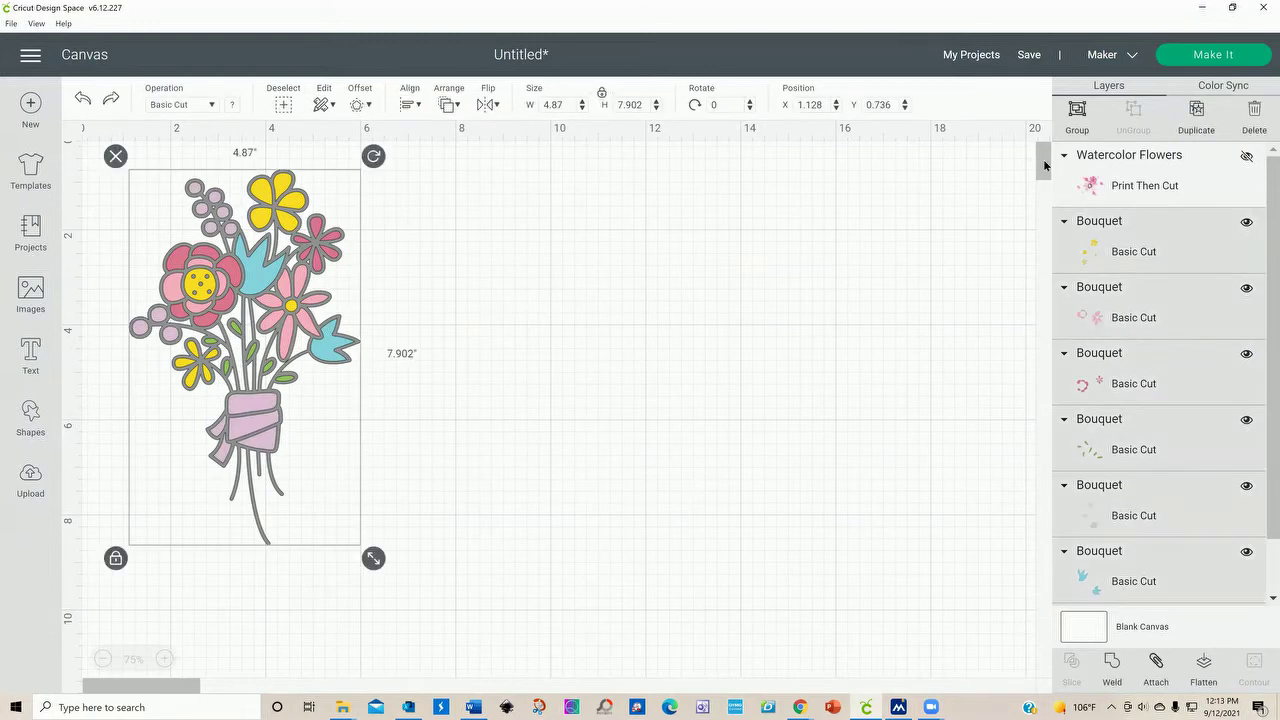
pyautogui.click(1077, 110)
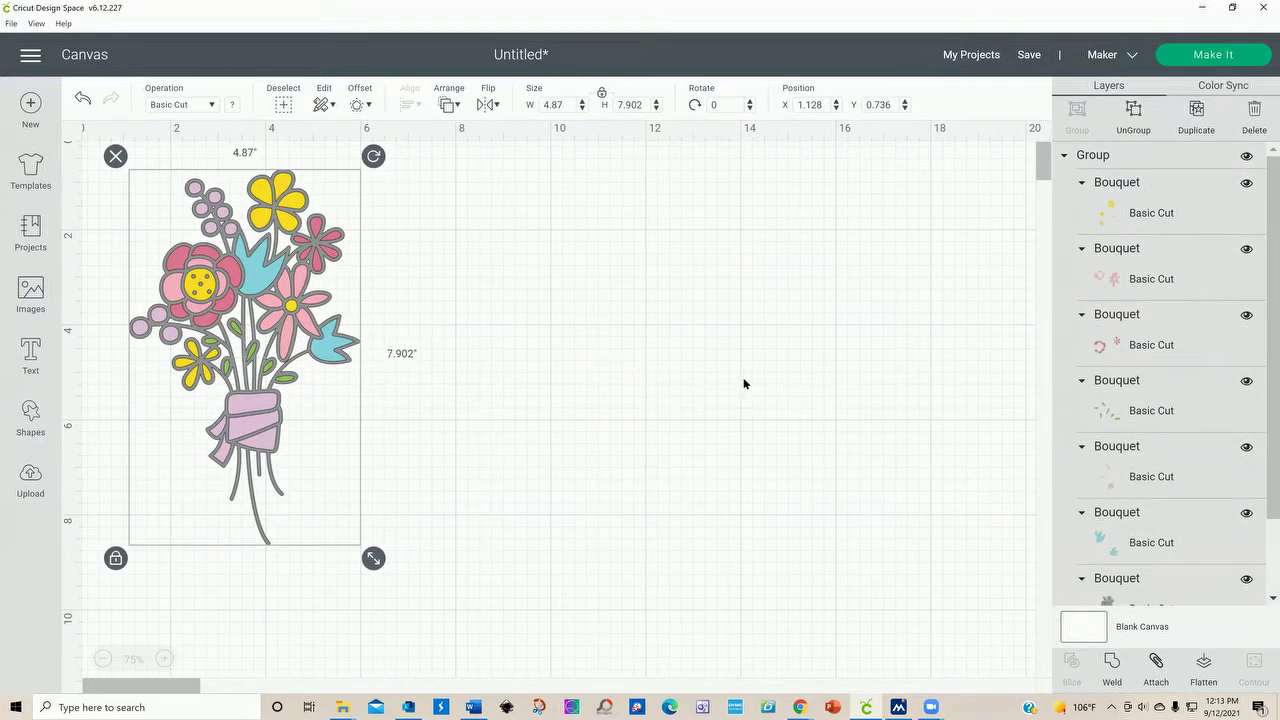
pyautogui.scroll(-3, 686, 440)
pyautogui.scroll(3, 686, 440)
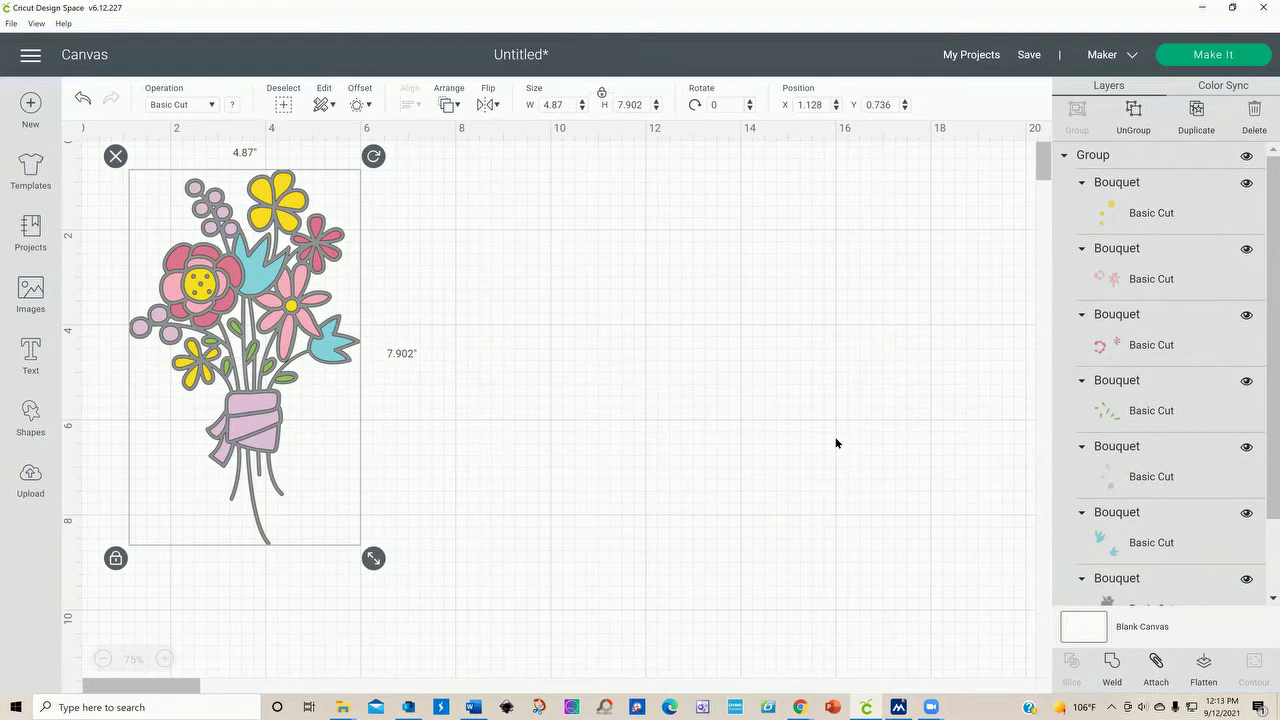
# Step: Try the Perforate operation on the bouquet's grey outline layer and undo it
pyautogui.moveTo(1261, 505); pyautogui.dragTo(1260, 566)
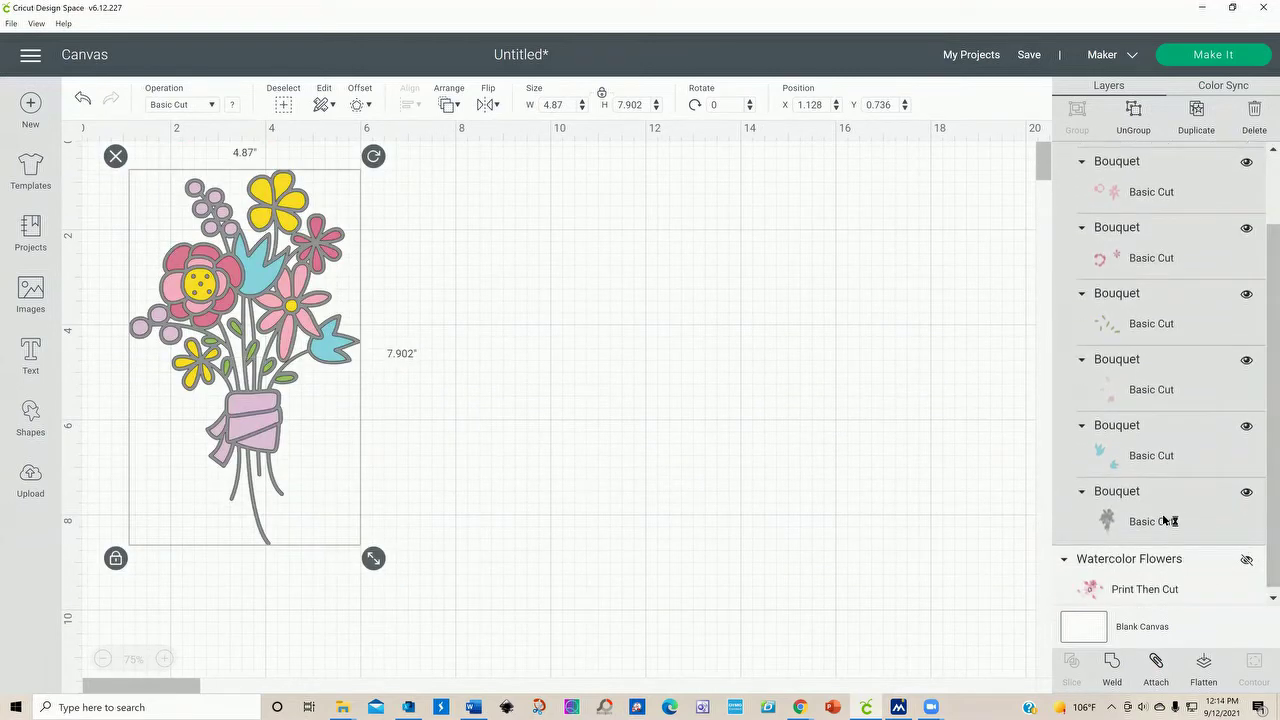
pyautogui.click(1176, 521)
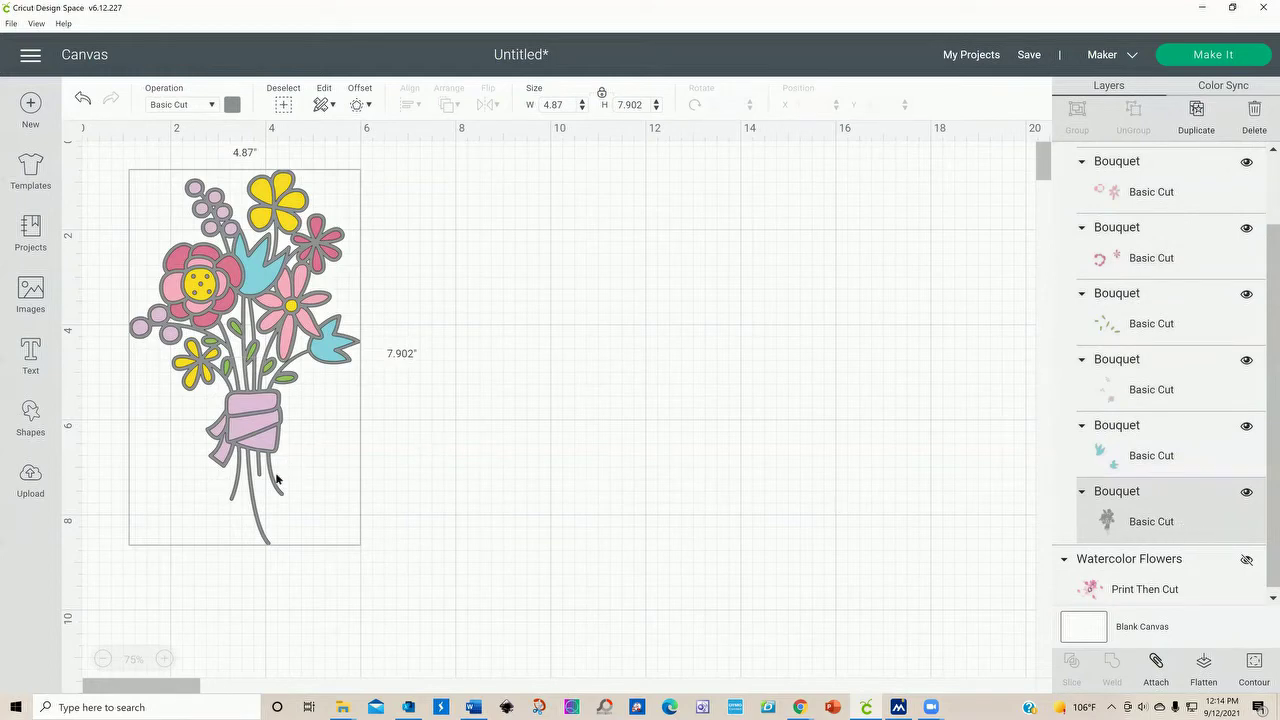
pyautogui.click(209, 106)
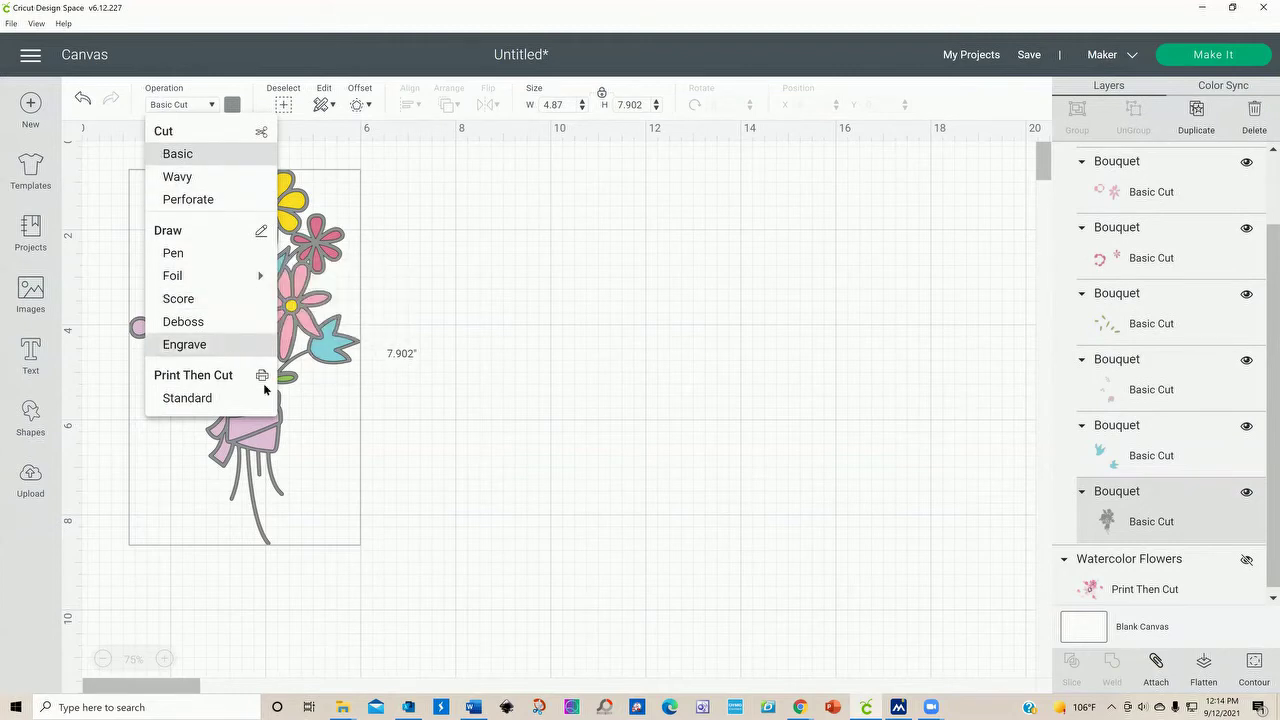
pyautogui.click(224, 200)
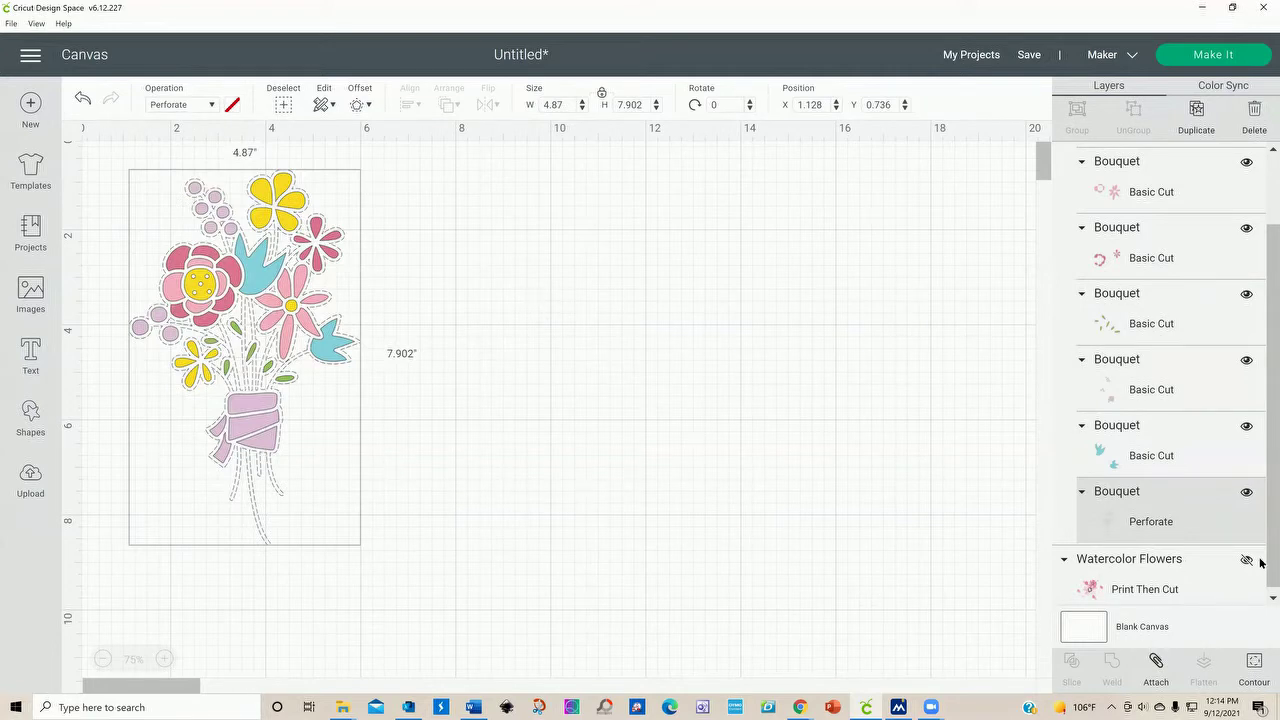
pyautogui.scroll(-1, 1262, 582)
pyautogui.scroll(2, 1262, 582)
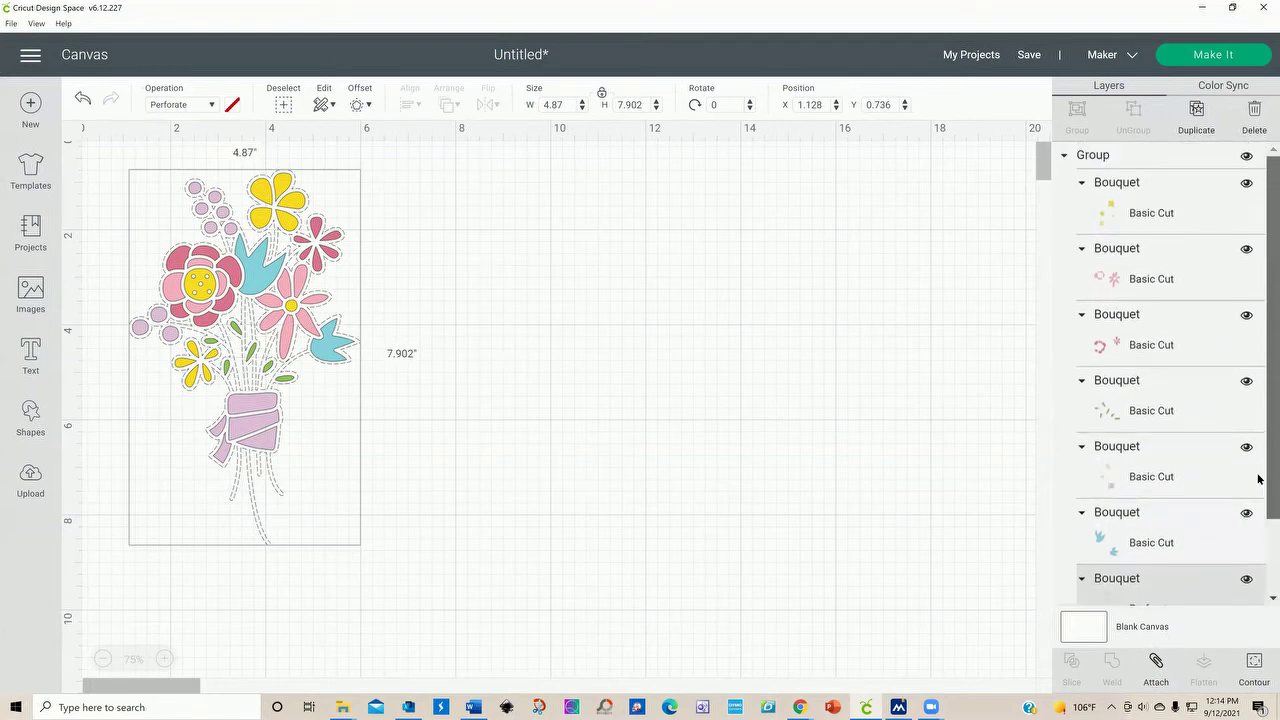
pyautogui.scroll(-2, 1262, 542)
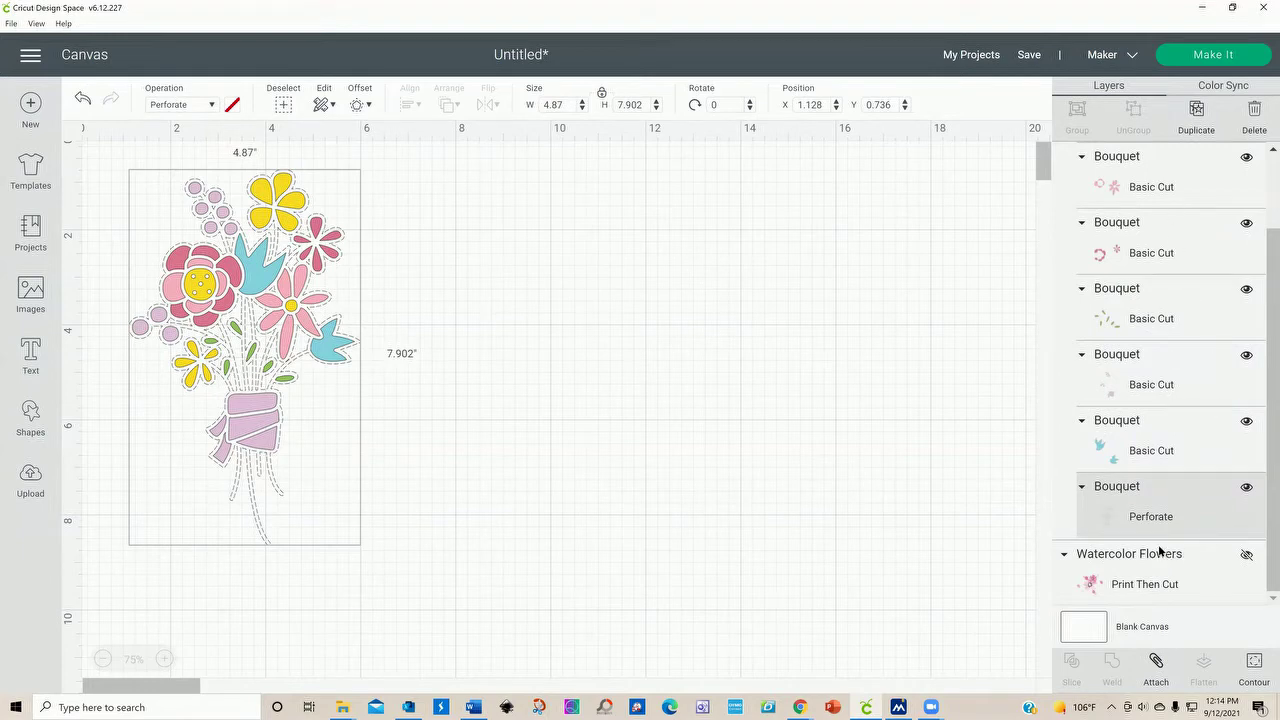
pyautogui.click(83, 98)
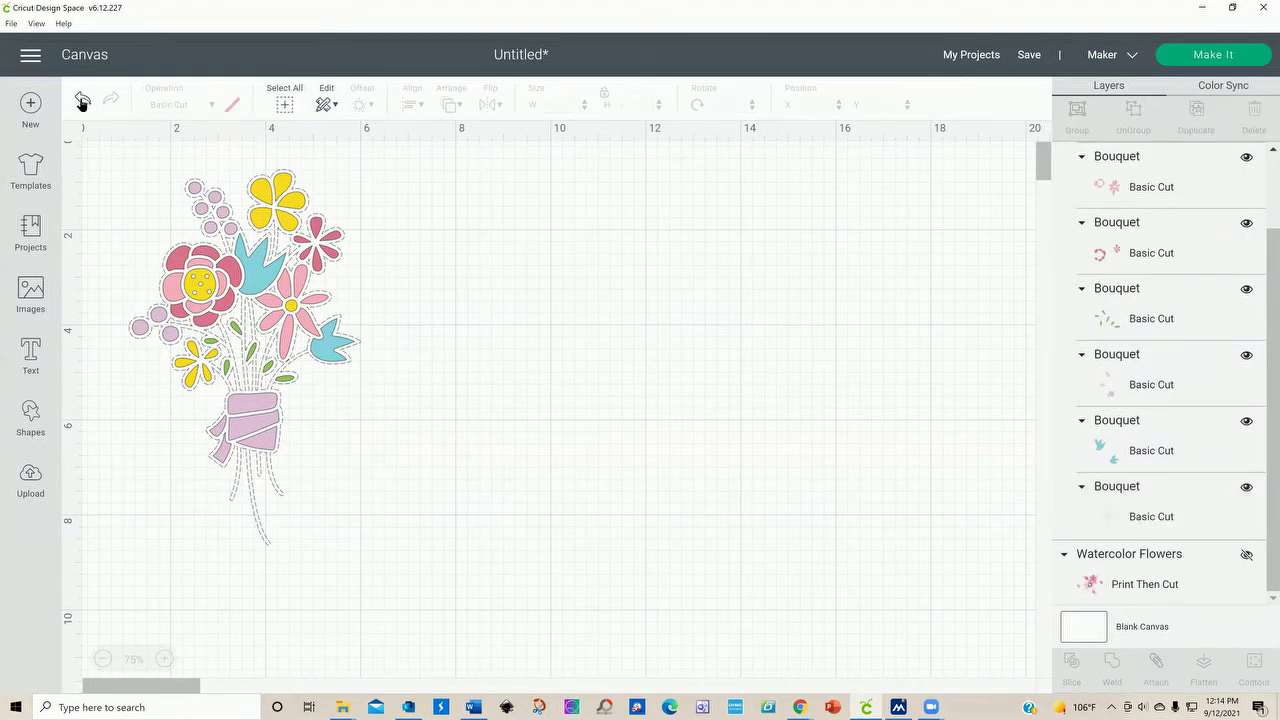
pyautogui.hotkey('ctrl', 'a')
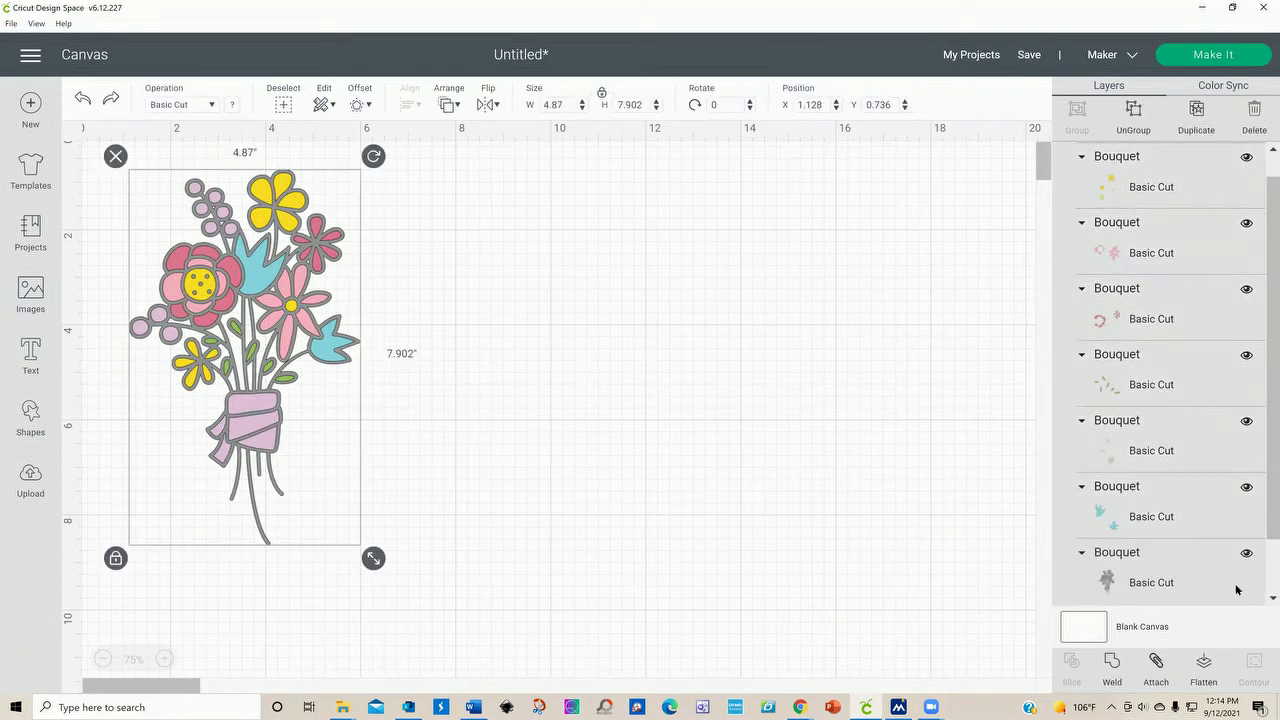
# Step: Try the Perforate operation on the grey outline and light pink layers together, and undo it along with the grouping
pyautogui.click(1174, 580)
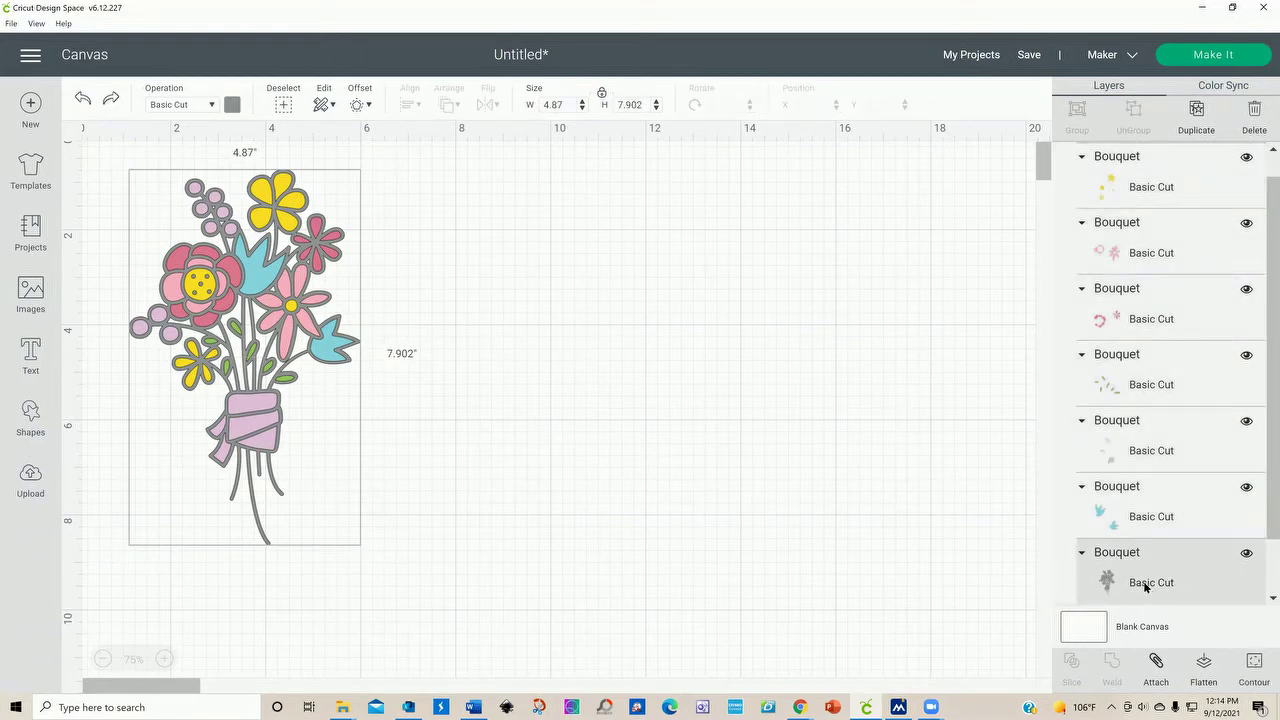
pyautogui.keyDown('shift'); pyautogui.click(1131, 235); pyautogui.keyUp('shift')
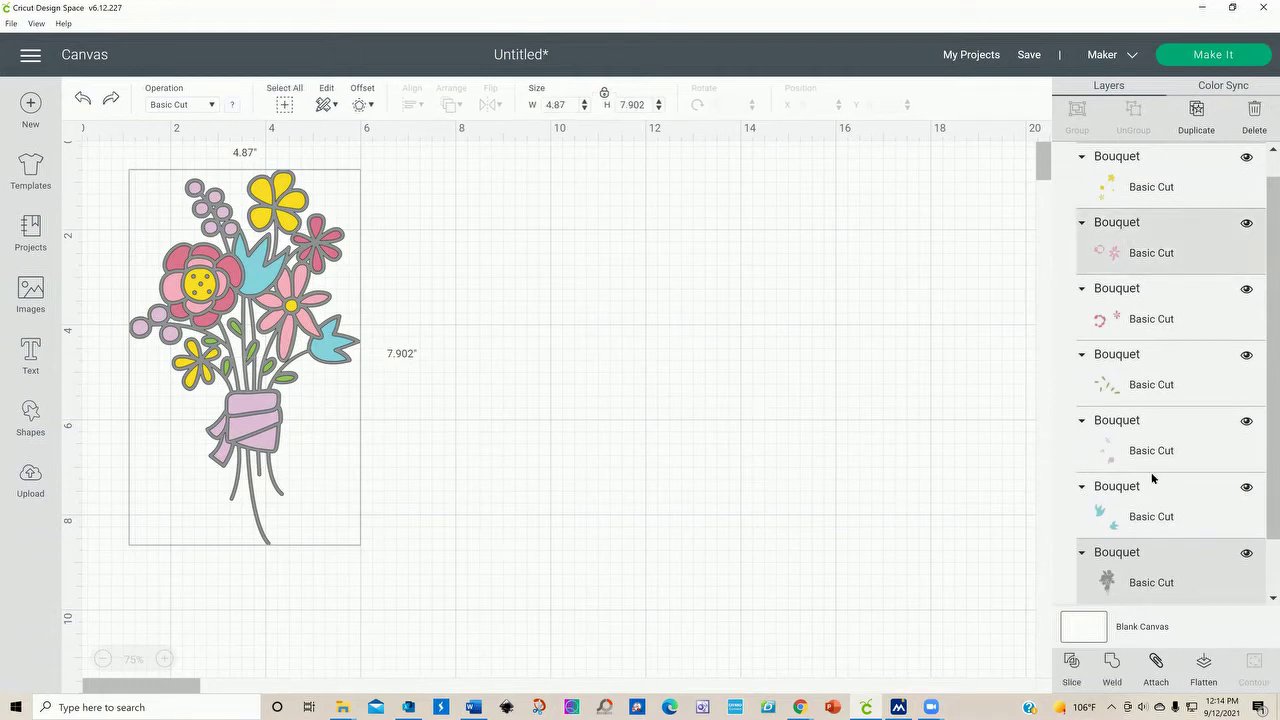
pyautogui.click(211, 106)
pyautogui.click(213, 198)
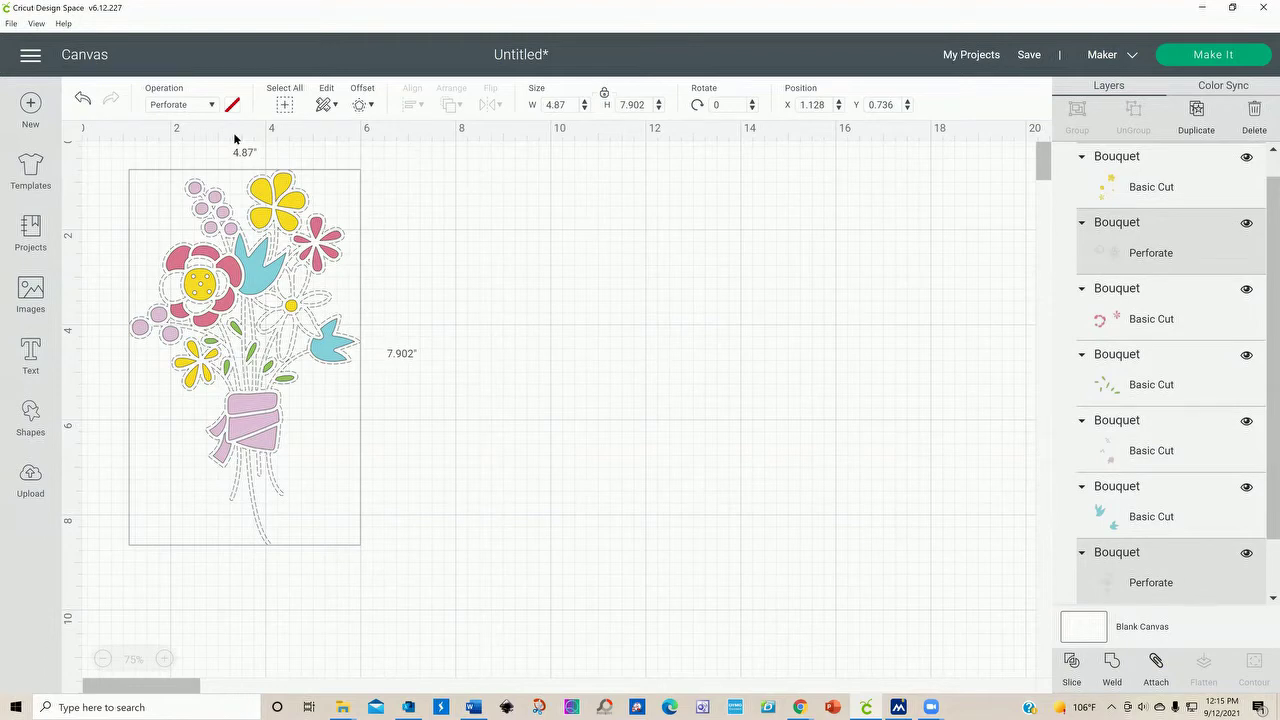
pyautogui.click(84, 99)
pyautogui.click(84, 99)
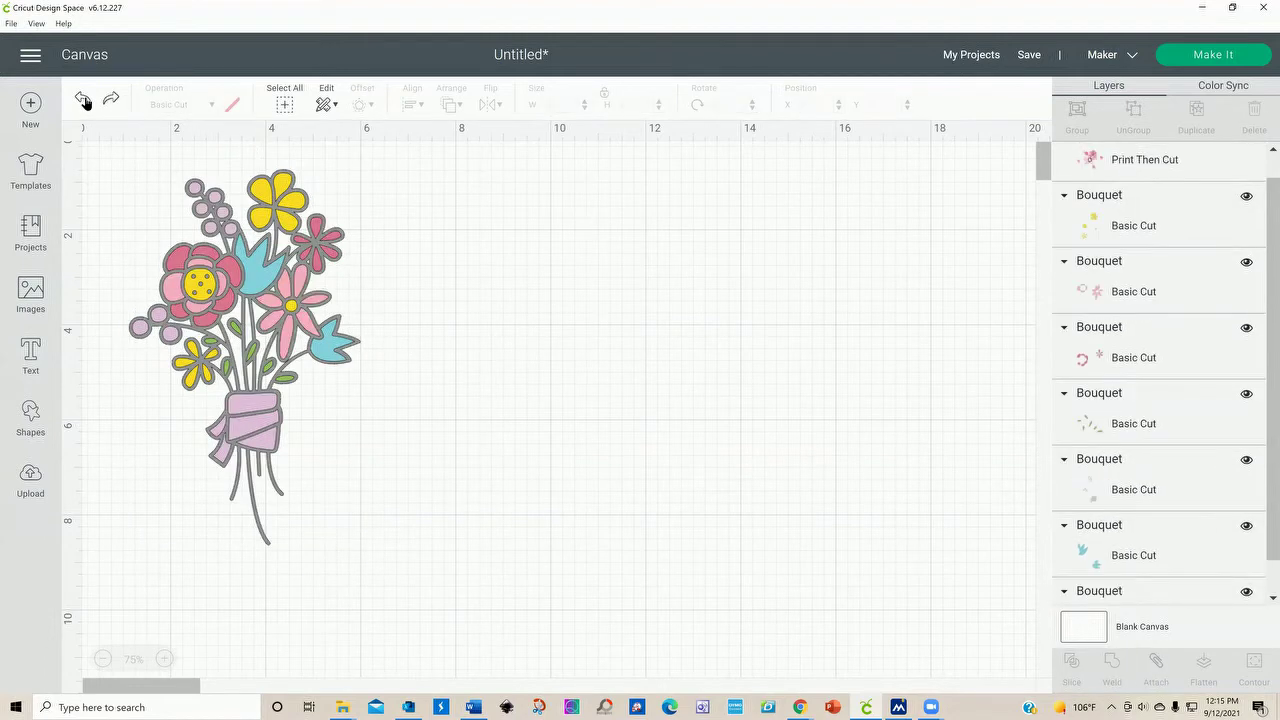
# Step: Select the whole bouquet on the canvas and group its layers again
pyautogui.click(255, 267)
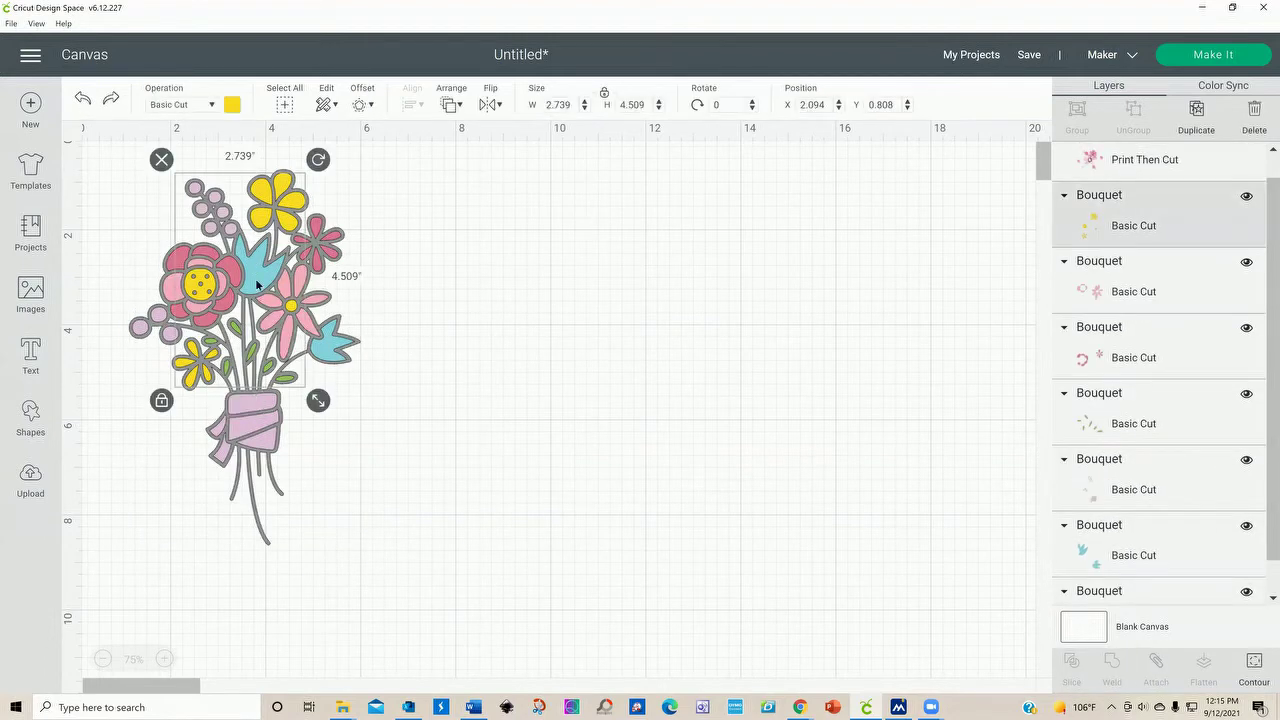
pyautogui.click(488, 257)
pyautogui.moveTo(104, 141); pyautogui.dragTo(471, 546)
pyautogui.click(1075, 113)
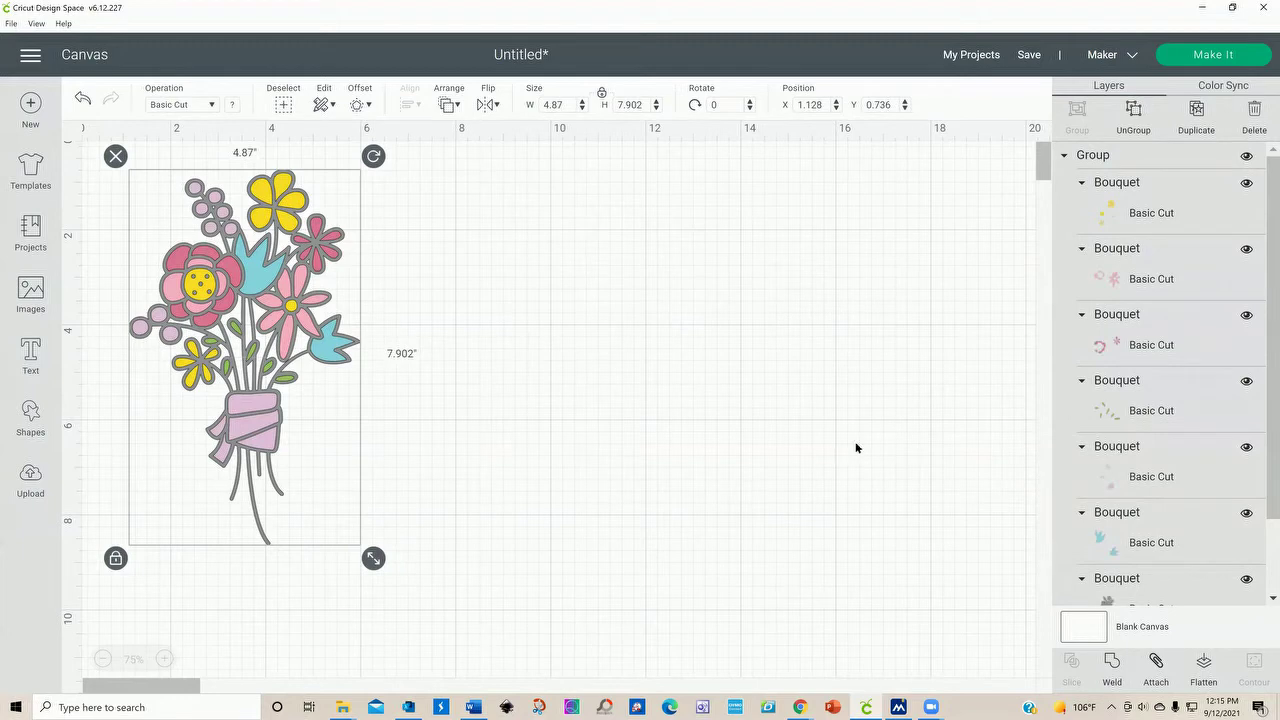
# Step: Change the canvas background color to light yellow and return it to white
pyautogui.click(1082, 635)
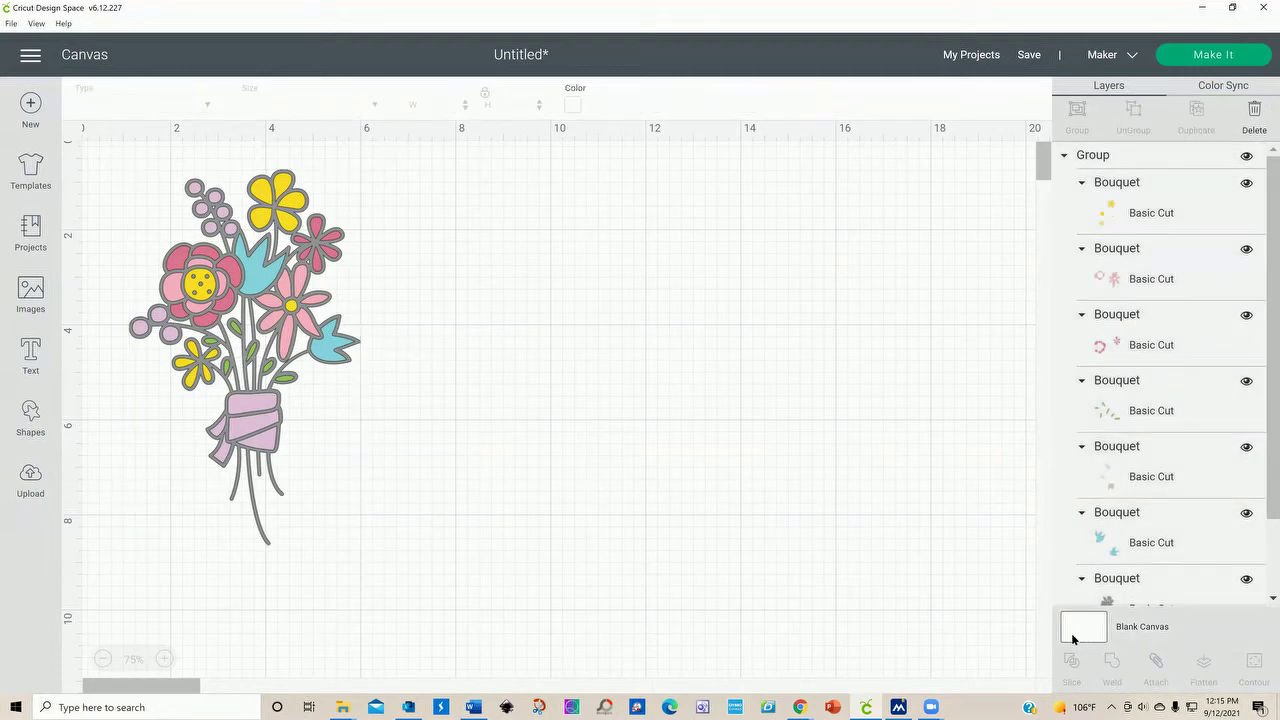
pyautogui.click(571, 108)
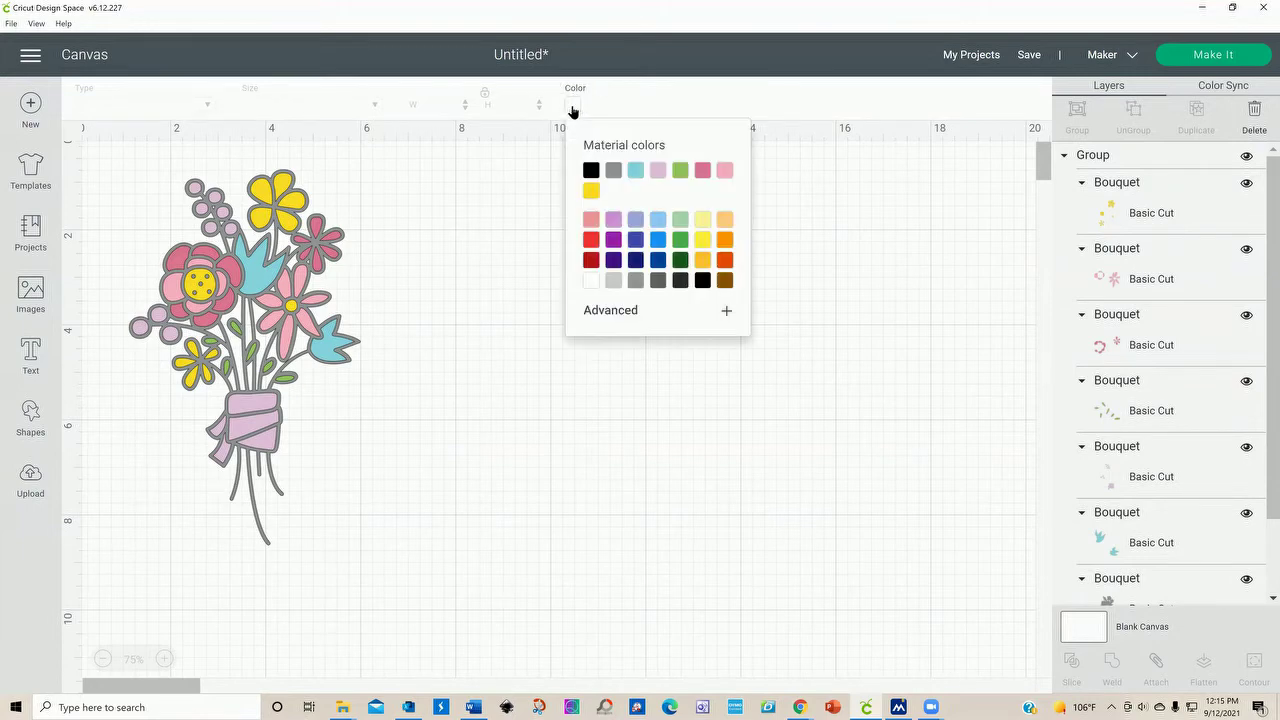
pyautogui.click(701, 220)
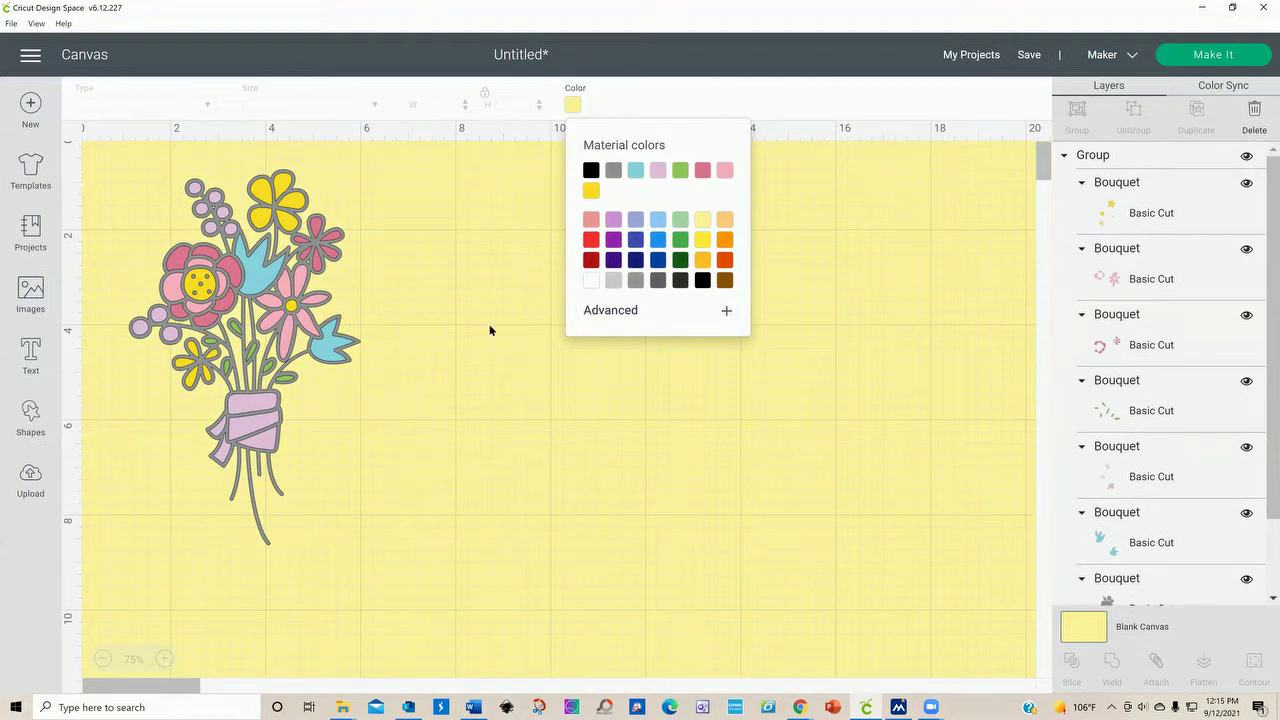
pyautogui.click(590, 281)
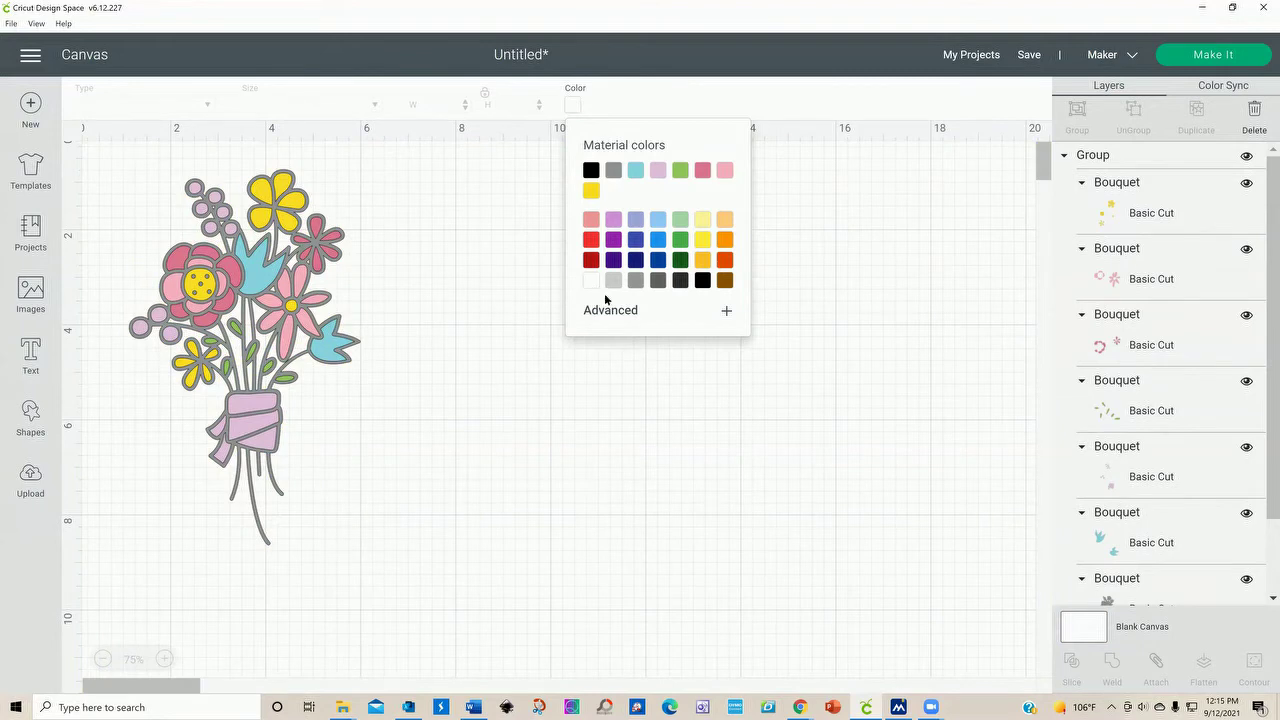
pyautogui.click(825, 375)
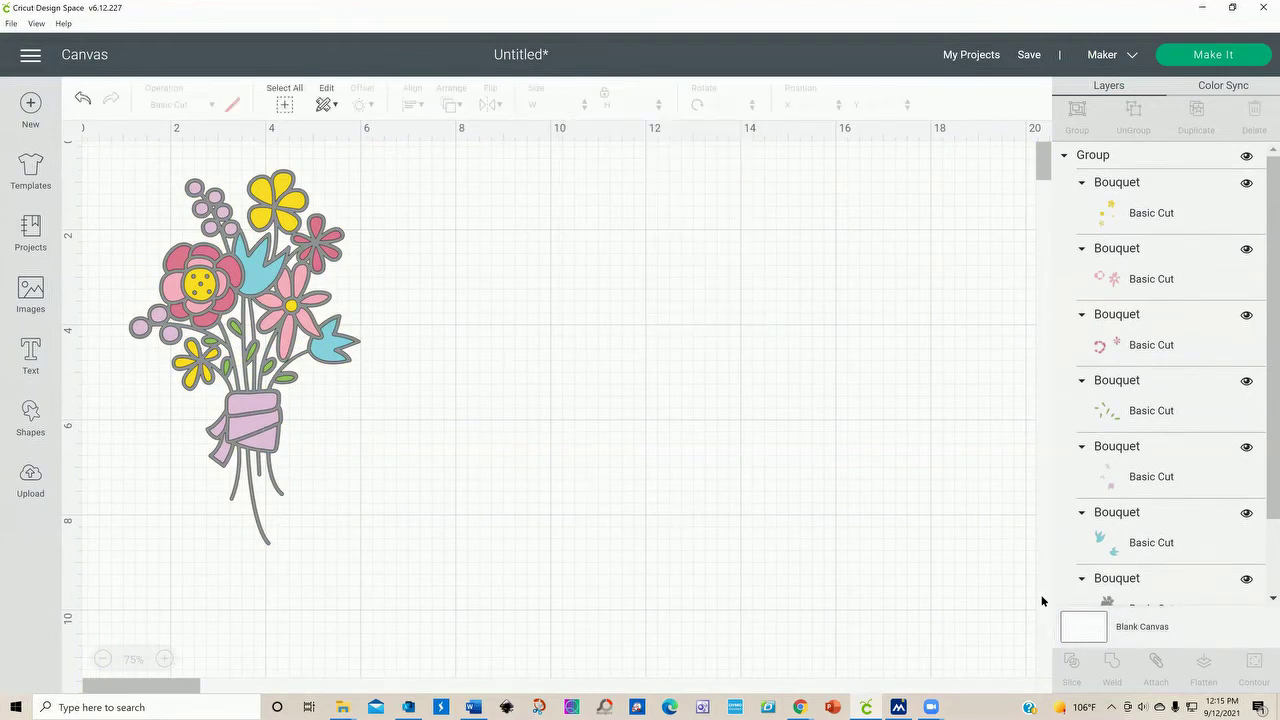
# Step: Hide and show the bouquet's grey outline layer twice to compare the design with and without it
pyautogui.click(280, 379)
pyautogui.scroll(-2, 1260, 500)
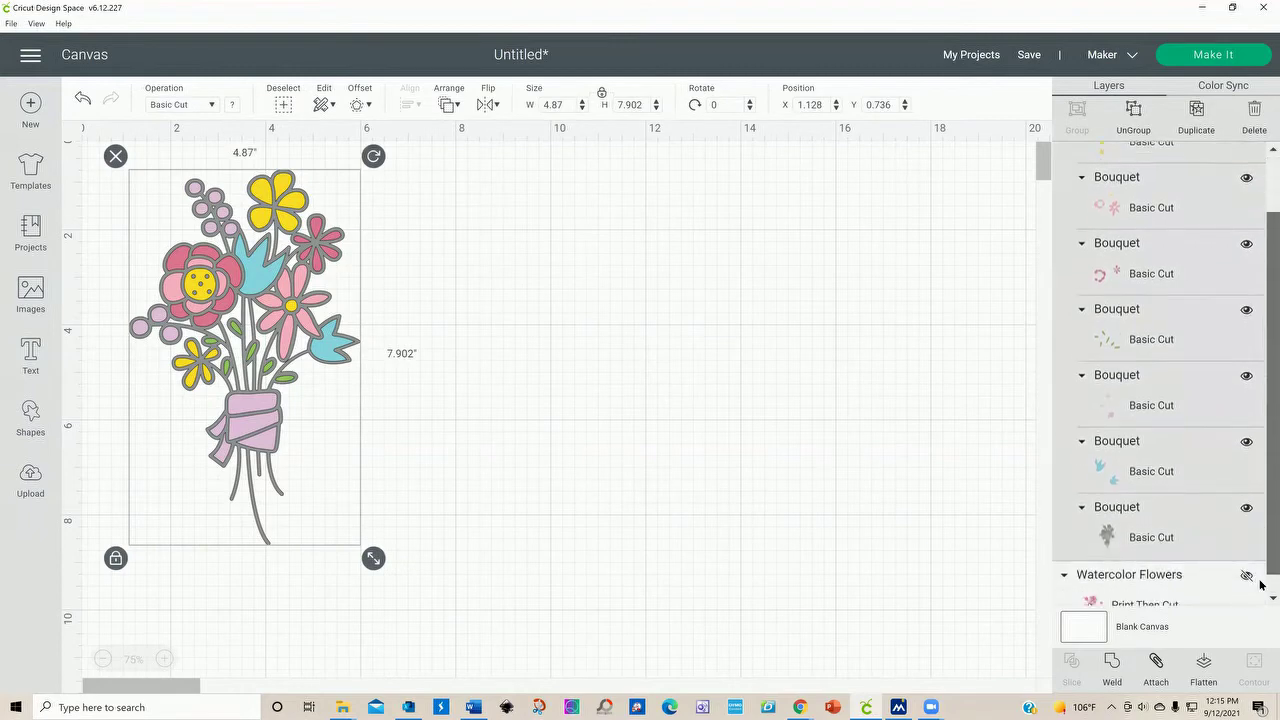
pyautogui.scroll(1, 1260, 562)
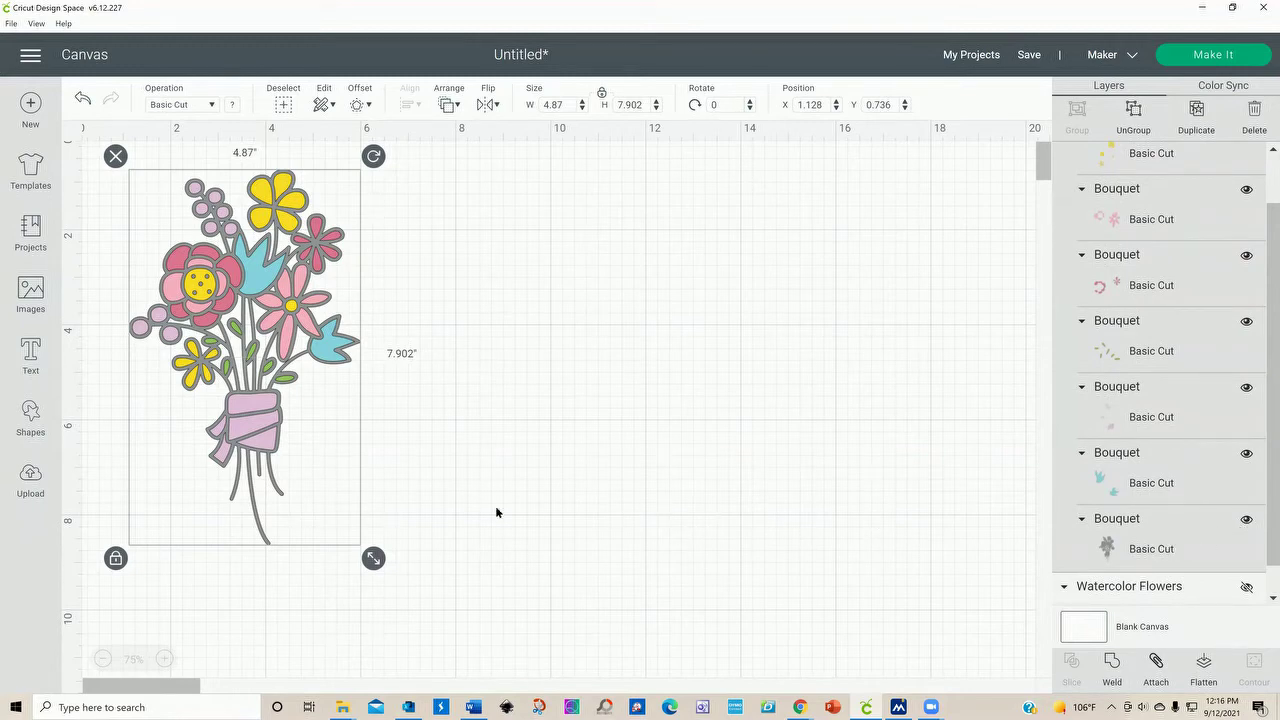
pyautogui.click(1136, 528)
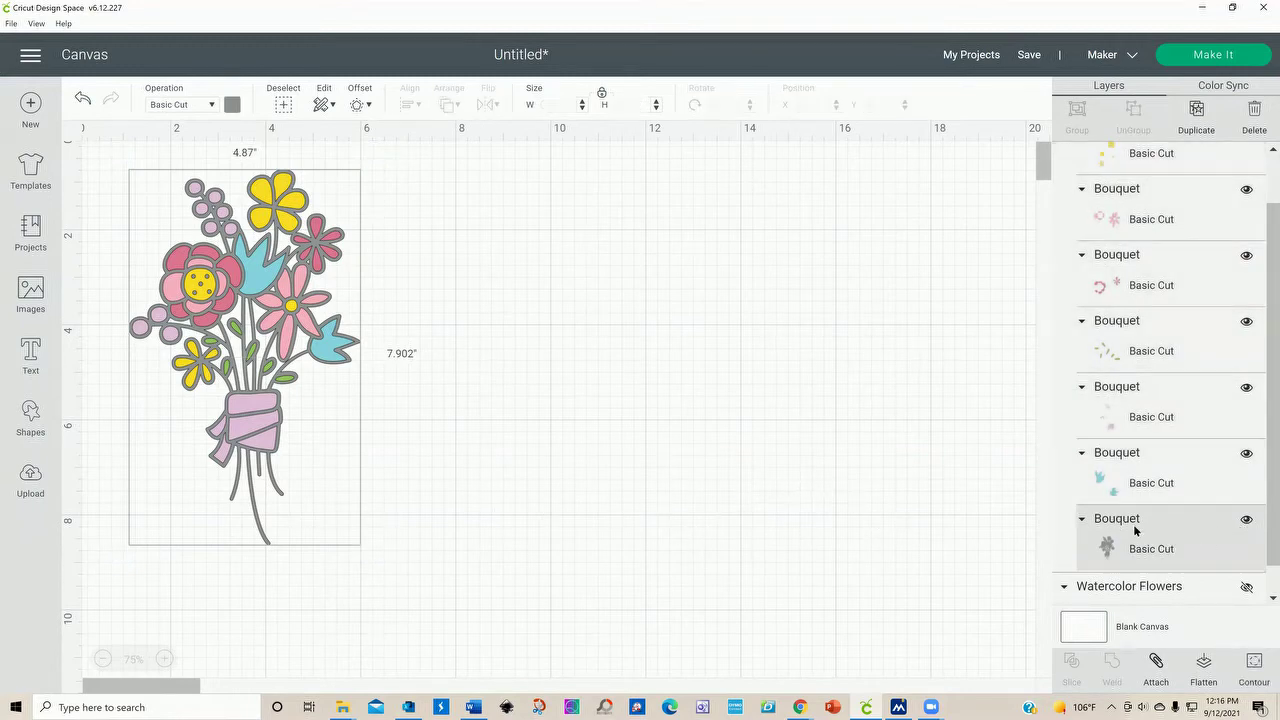
pyautogui.click(1247, 521)
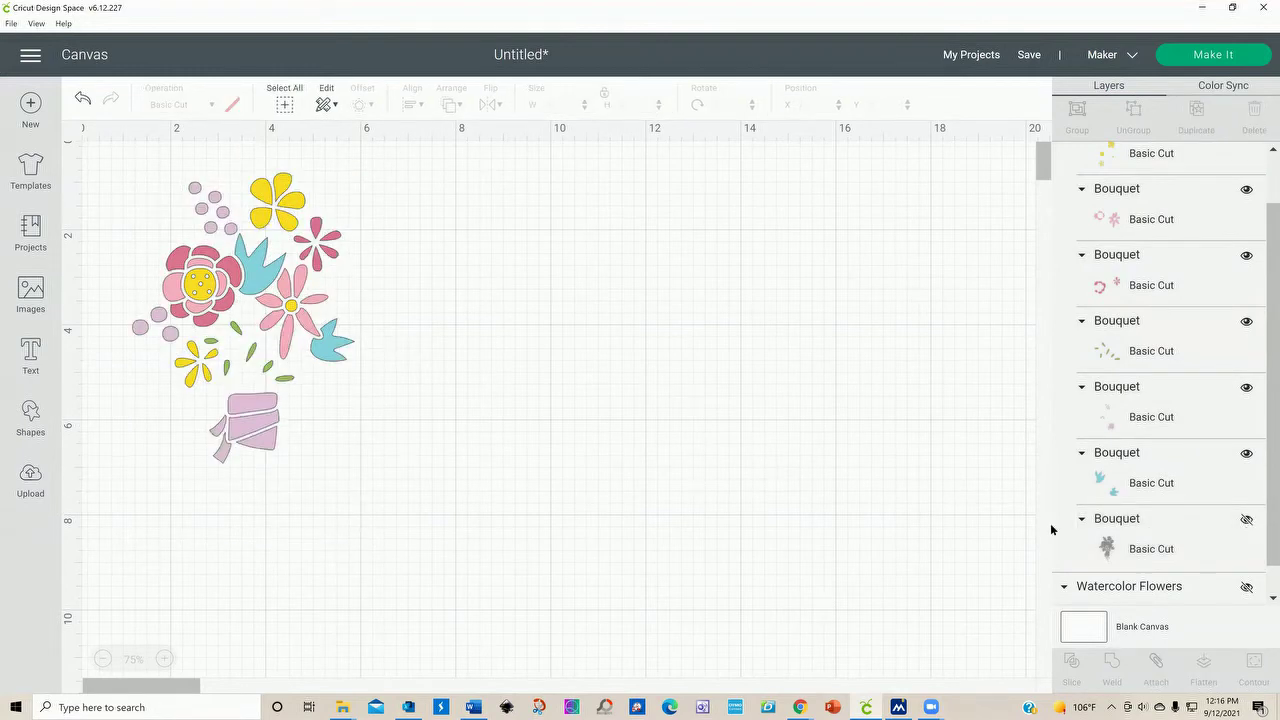
pyautogui.click(1247, 521)
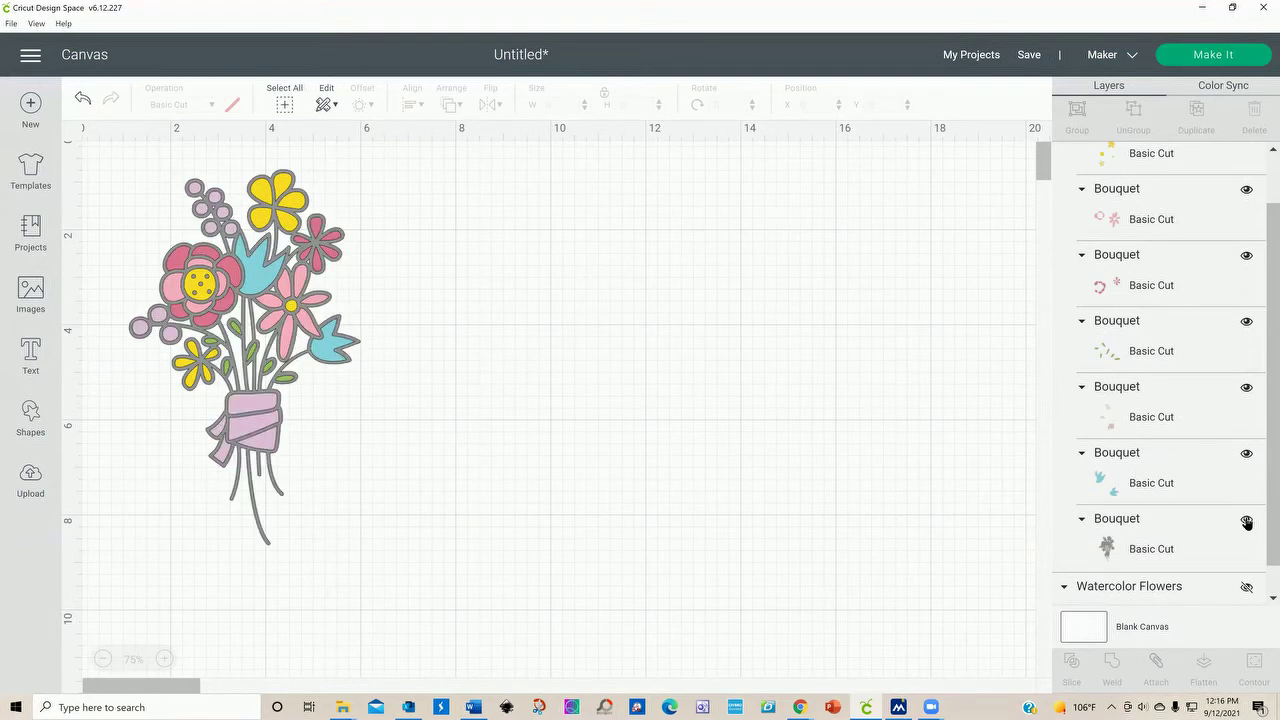
pyautogui.click(1247, 521)
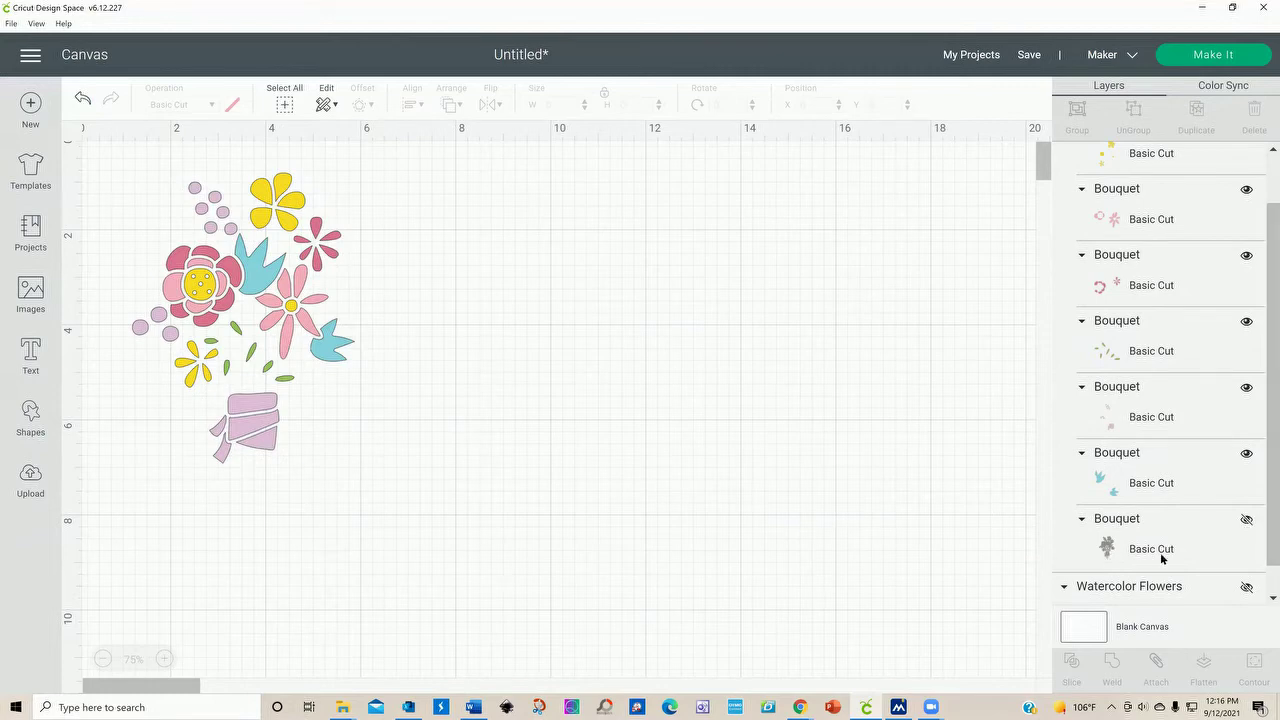
pyautogui.click(1247, 520)
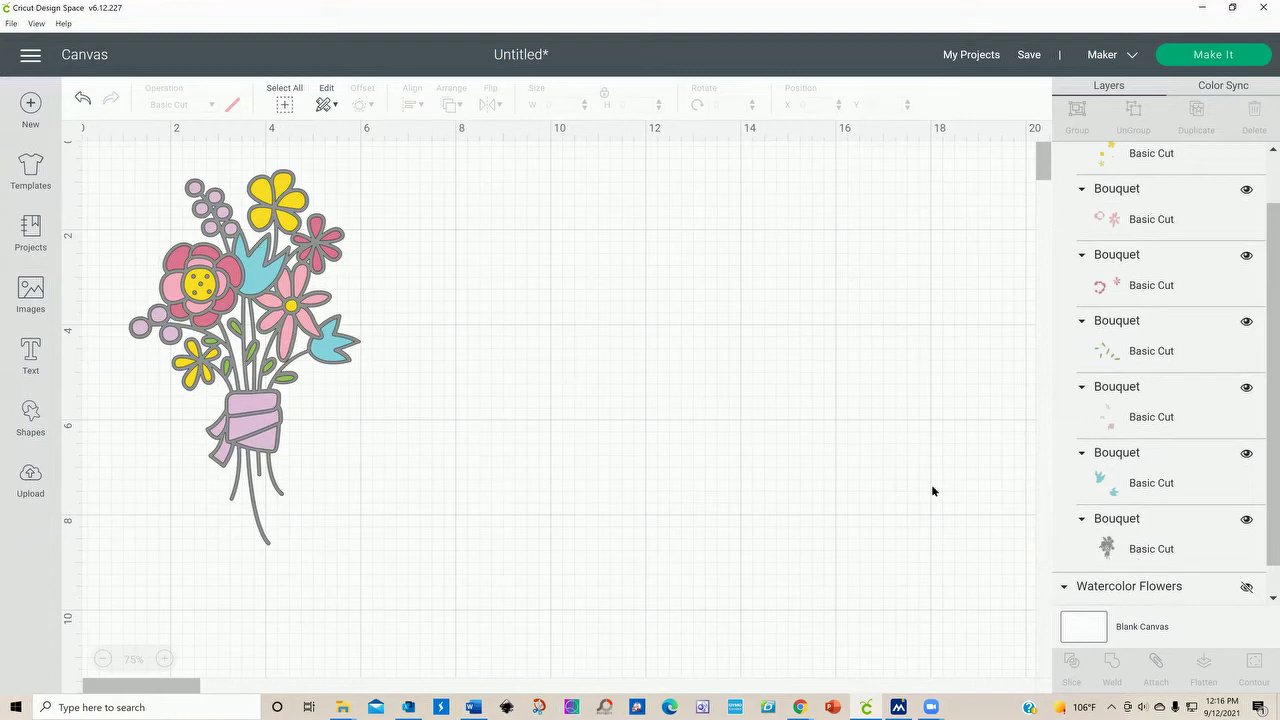
# Step: Hide the entire bouquet group on the canvas and show it again
pyautogui.scroll(2, 1262, 330)
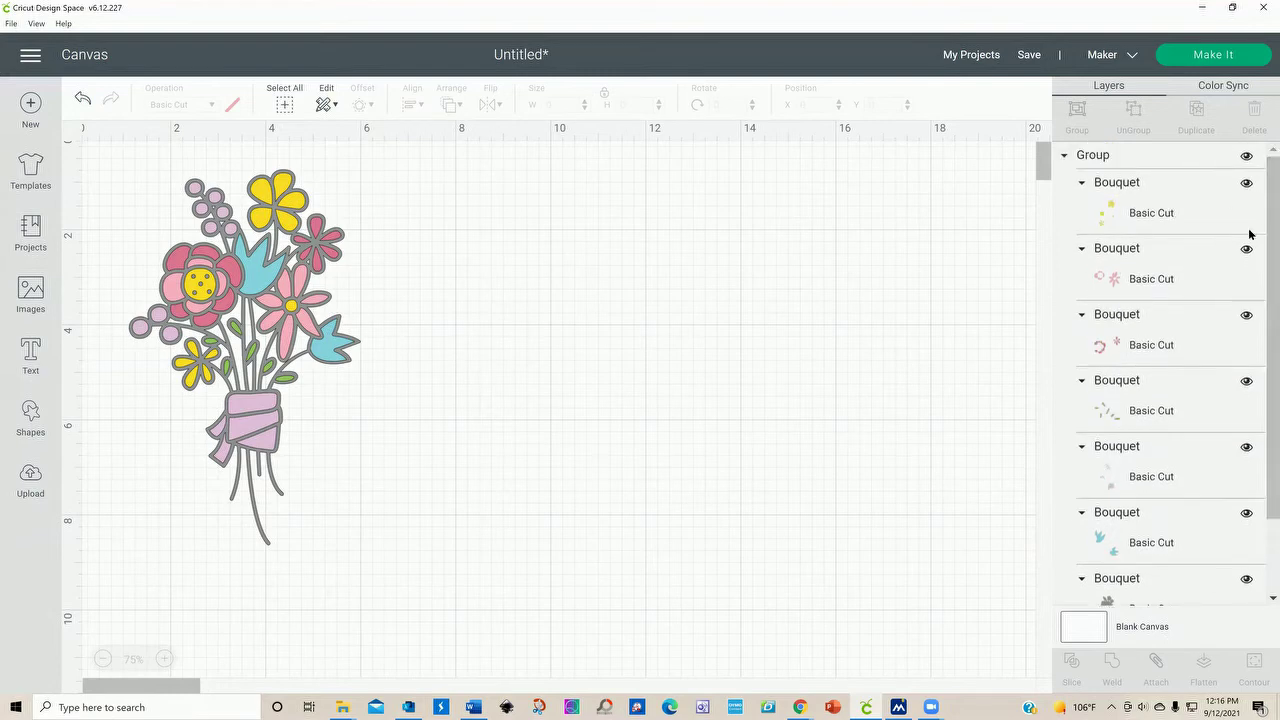
pyautogui.click(1247, 157)
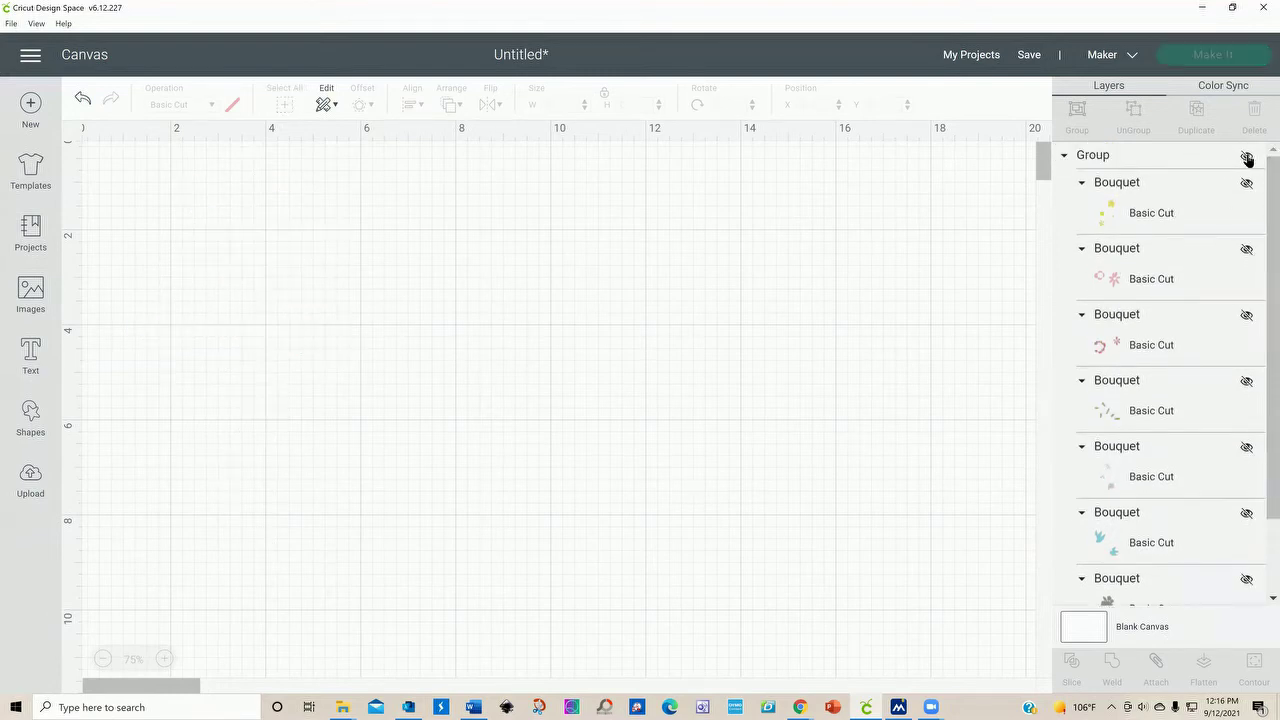
pyautogui.click(1247, 157)
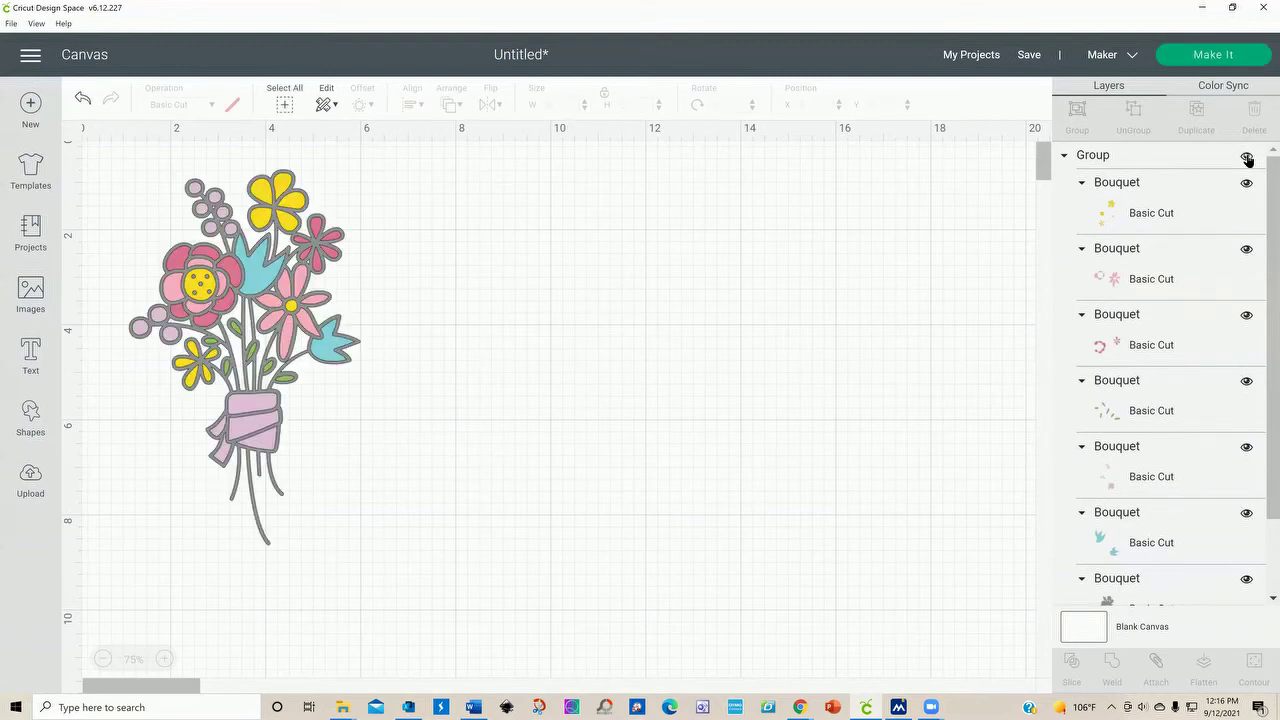
# Step: Check the image info of the bouquet's grey outline layer, view its image sets, and return to the canvas
pyautogui.moveTo(1265, 474); pyautogui.dragTo(1261, 544)
pyautogui.rightClick(1180, 489)
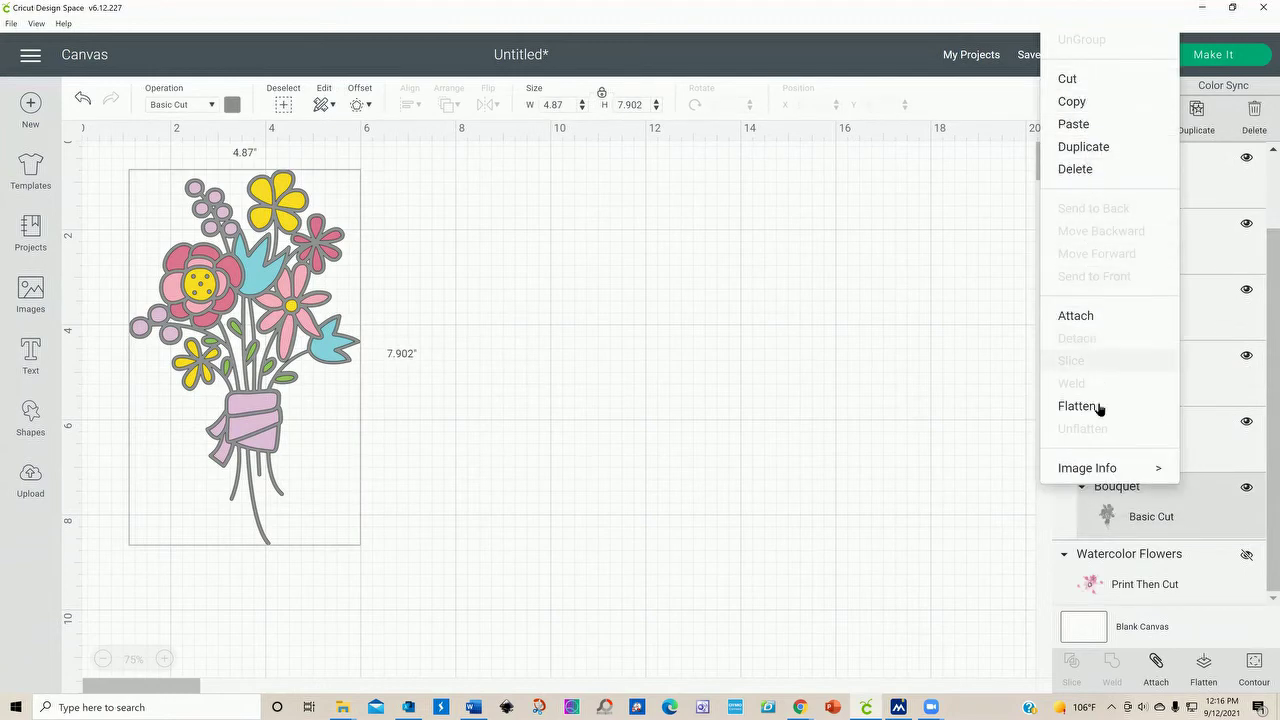
pyautogui.moveTo(1062, 470)
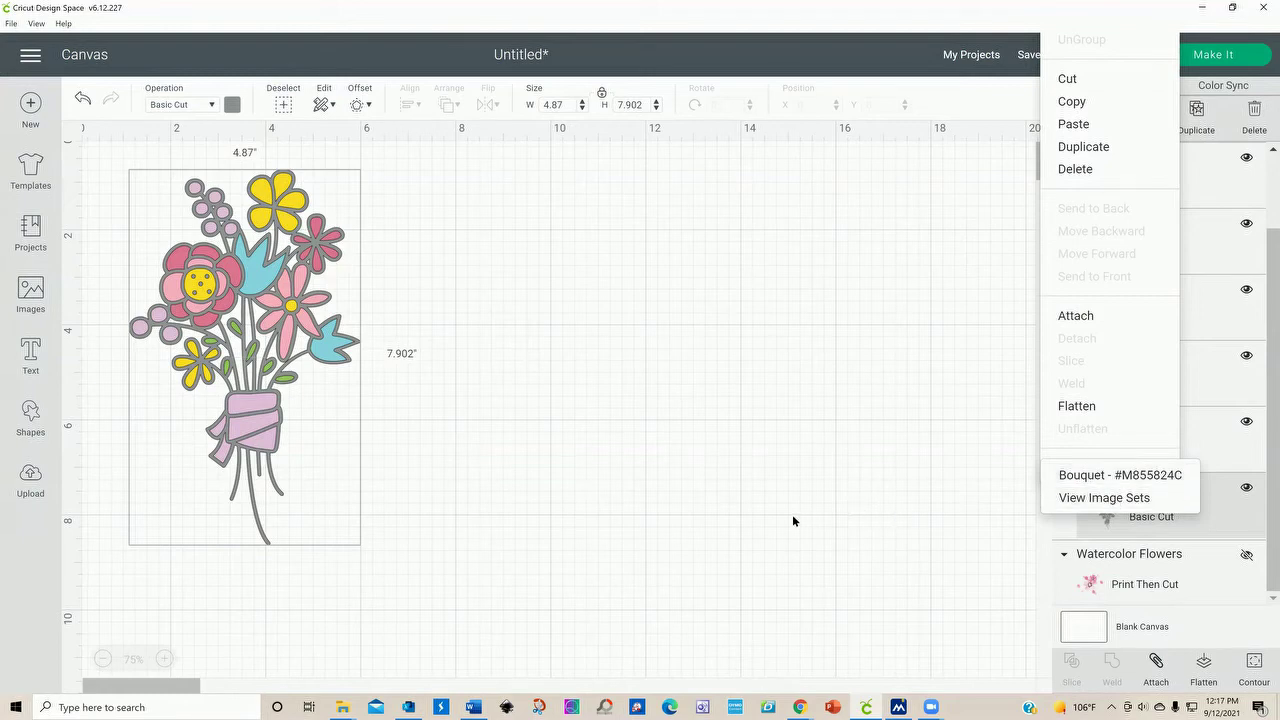
pyautogui.click(1092, 503)
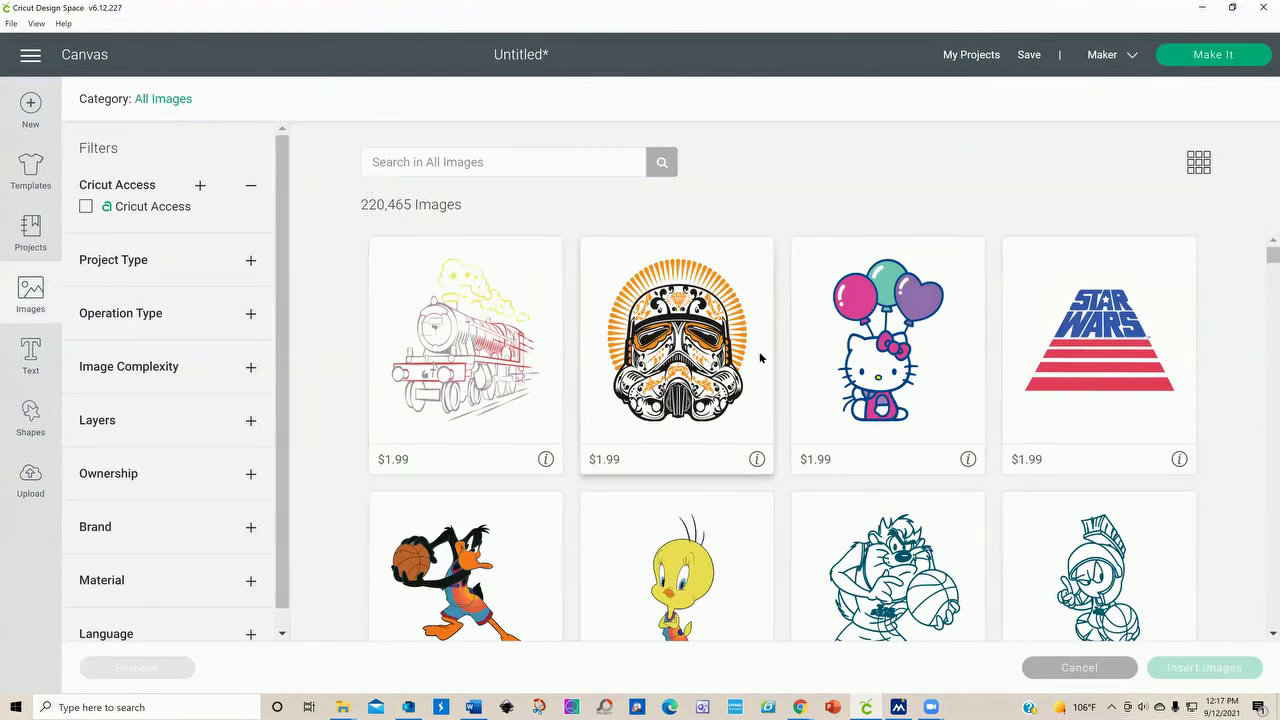
pyautogui.click(31, 57)
pyautogui.click(37, 170)
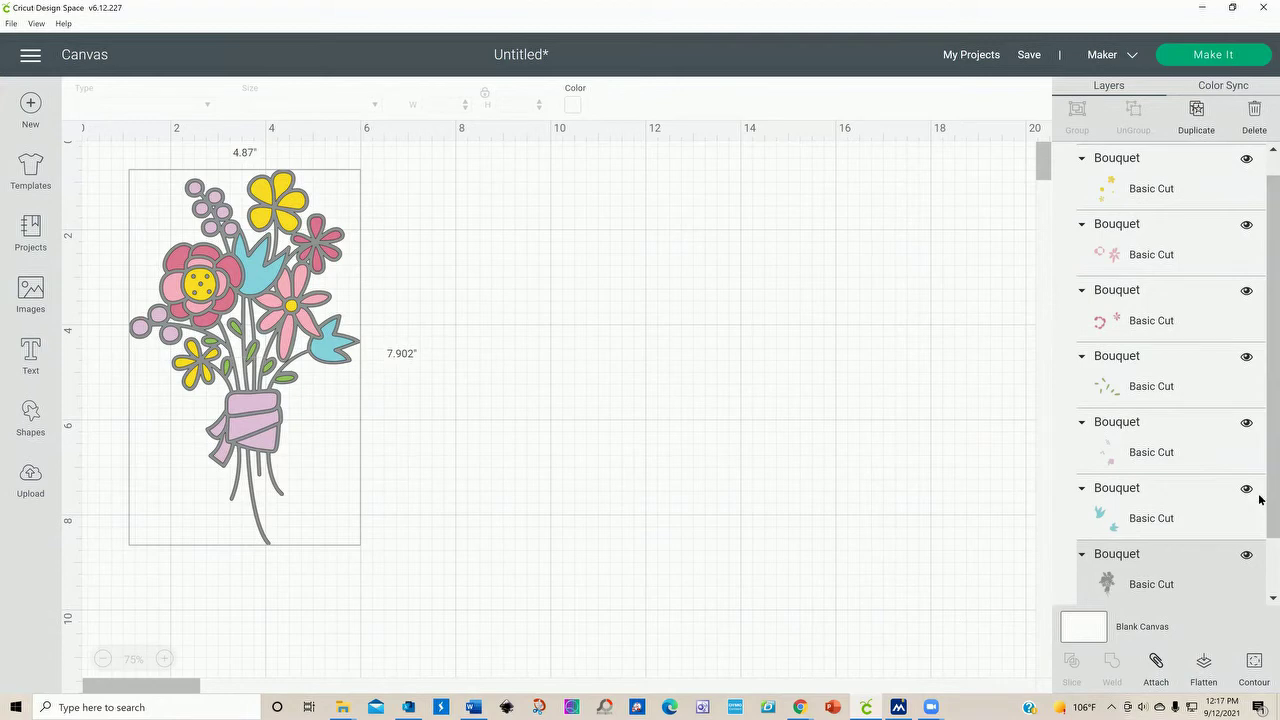
# Step: Show the hidden Watercolor Flowers image and move it to a free area beside the bouquet
pyautogui.scroll(-1, 1258, 528)
pyautogui.scroll(-1, 1258, 528)
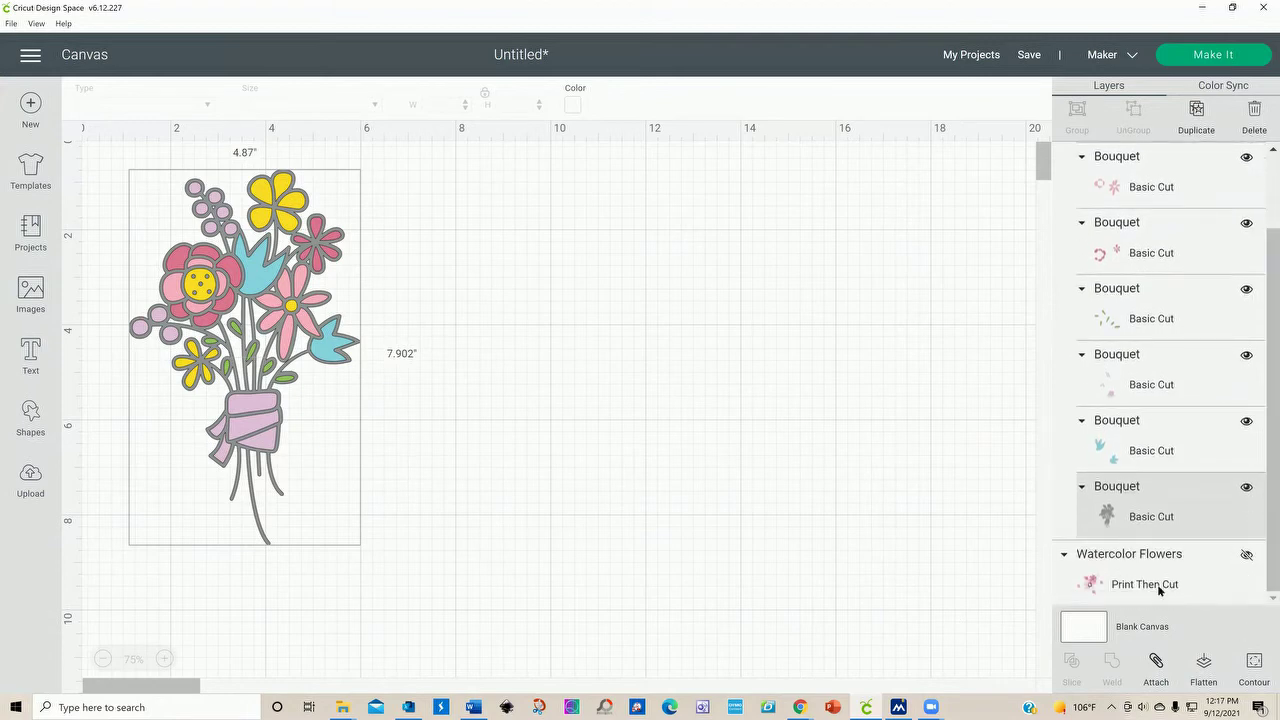
pyautogui.click(1244, 557)
pyautogui.moveTo(785, 363); pyautogui.dragTo(651, 366)
# Step: Hide the bouquet group and move the Watercolor Flowers image to about X 1.79, Y 1.48
pyautogui.click(275, 338)
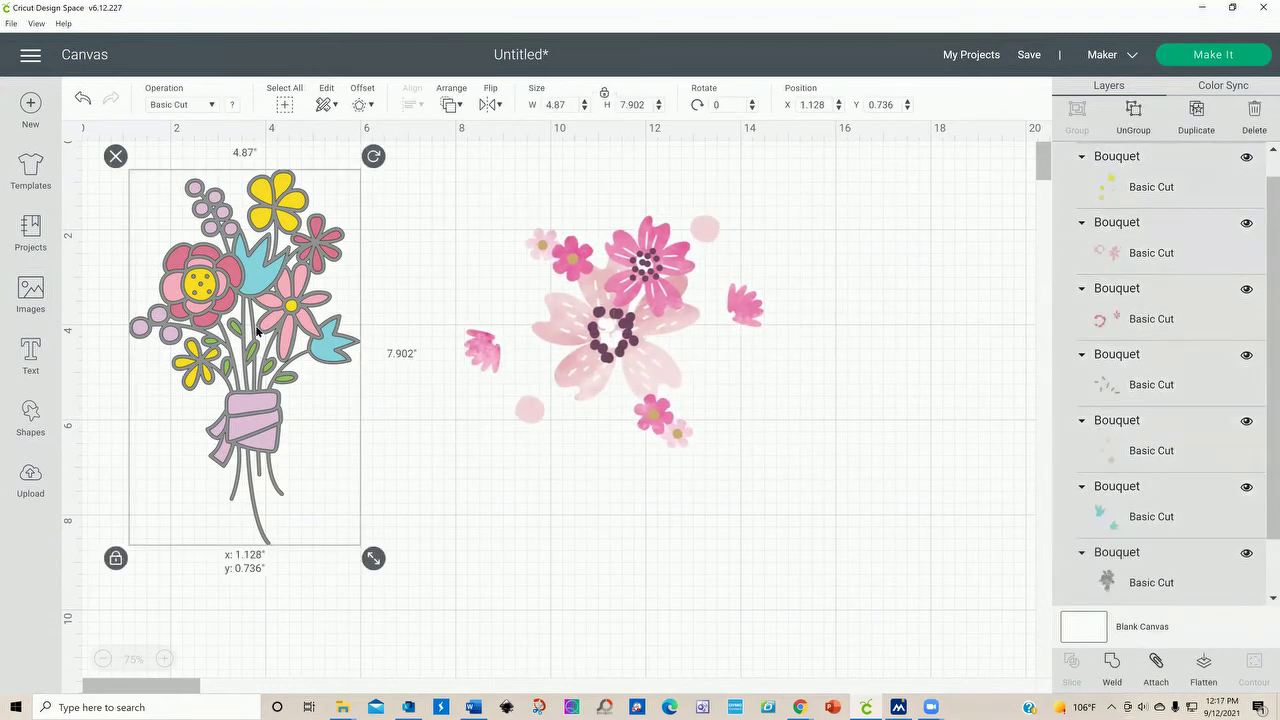
pyautogui.scroll(1, 1260, 222)
pyautogui.scroll(1, 1260, 222)
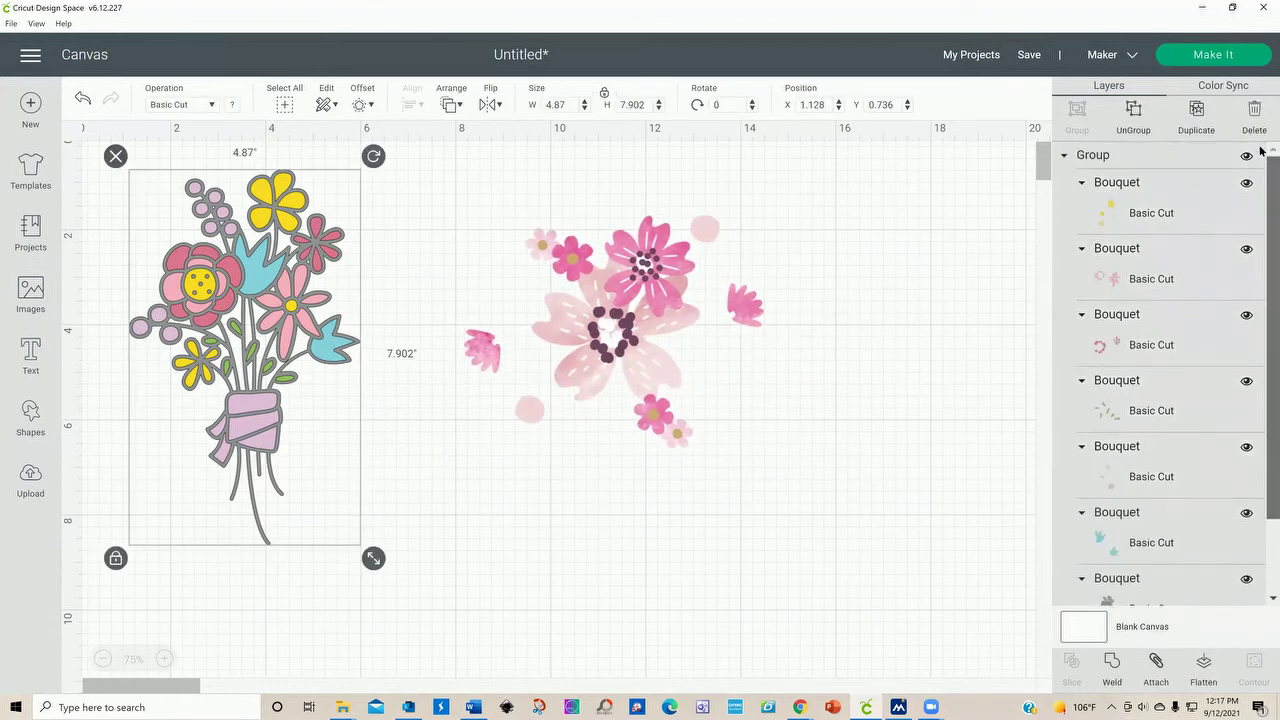
pyautogui.click(1246, 155)
pyautogui.moveTo(669, 336); pyautogui.dragTo(409, 346)
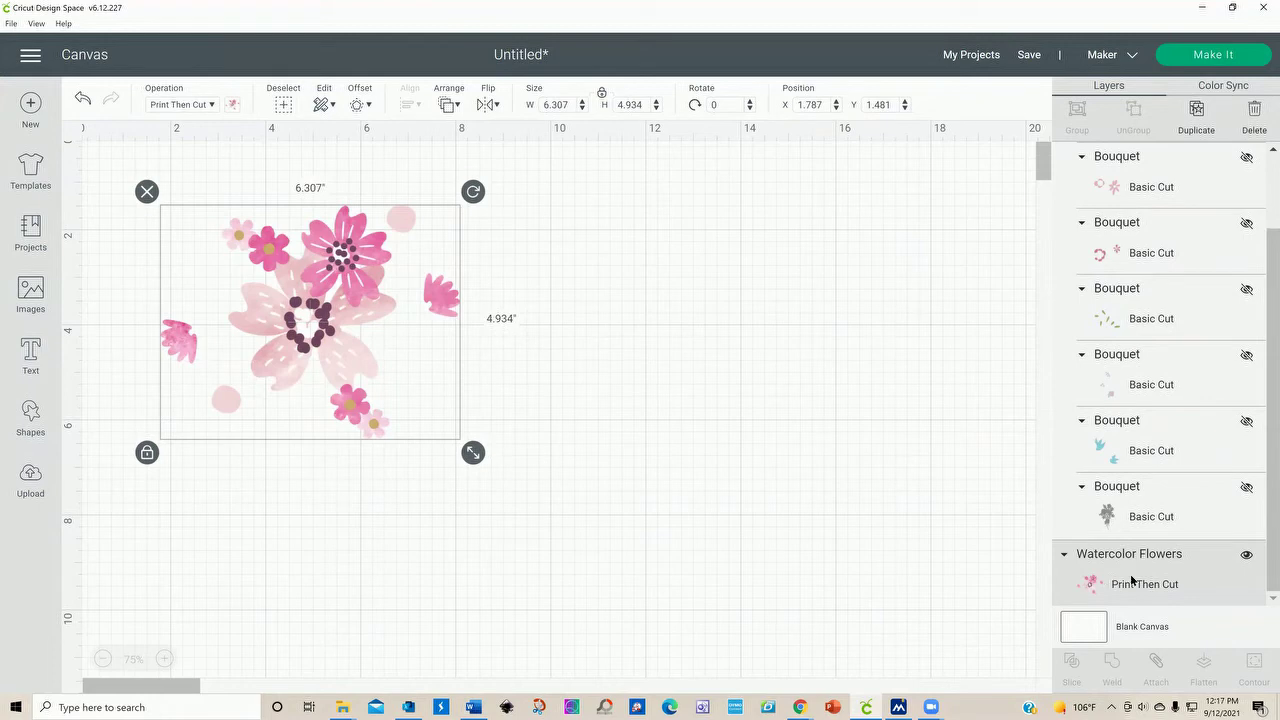
# Step: Collapse the hidden bouquet group's layers, expand them once more, and leave the group collapsed
pyautogui.scroll(2, 1160, 210)
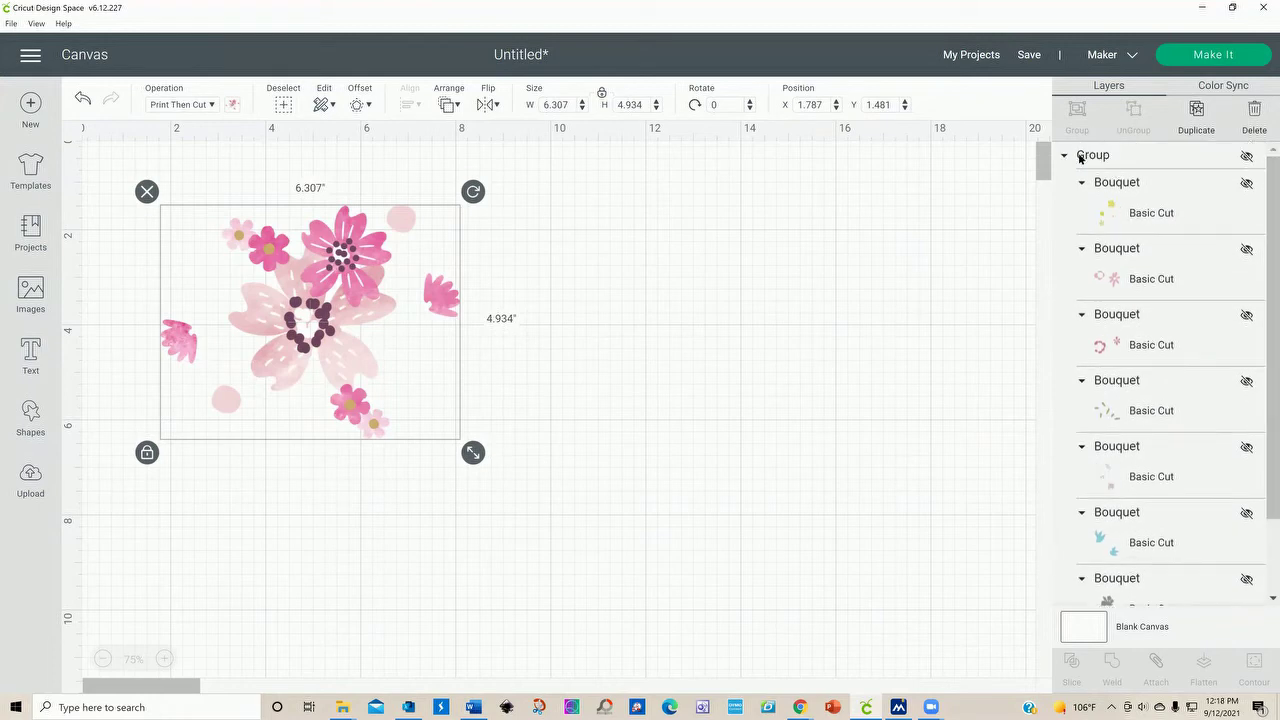
pyautogui.click(1061, 157)
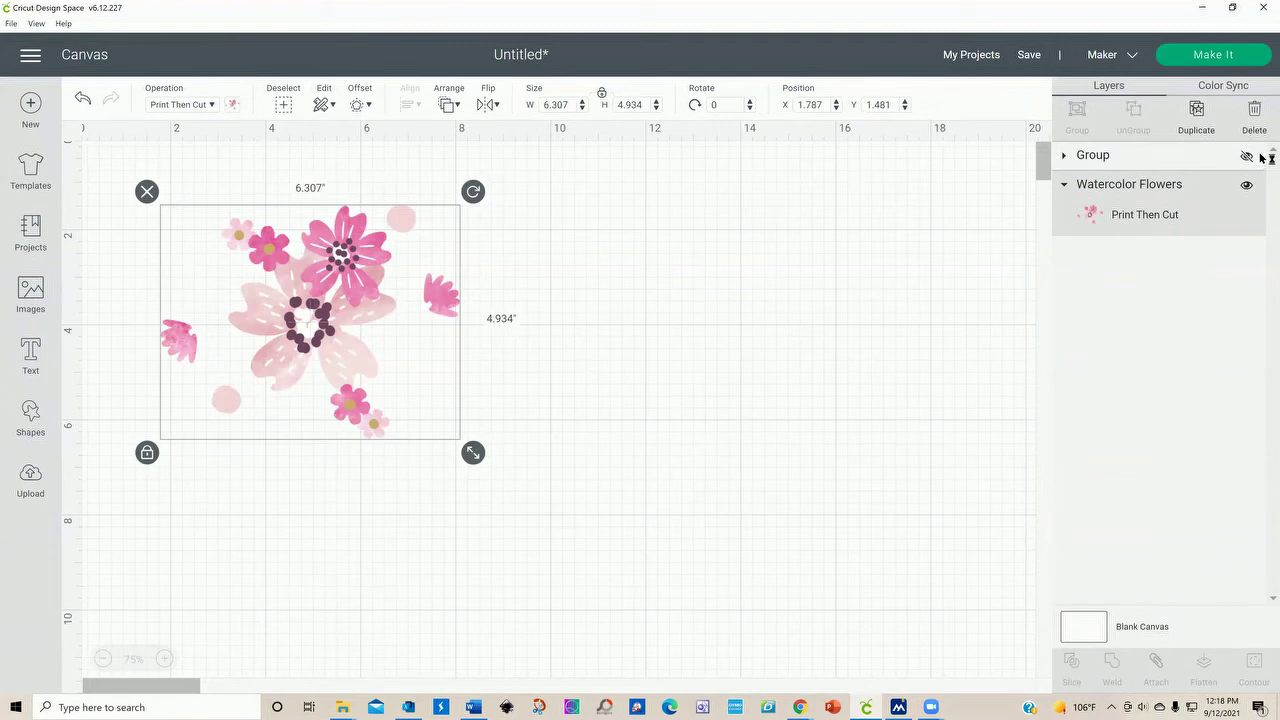
pyautogui.click(1063, 158)
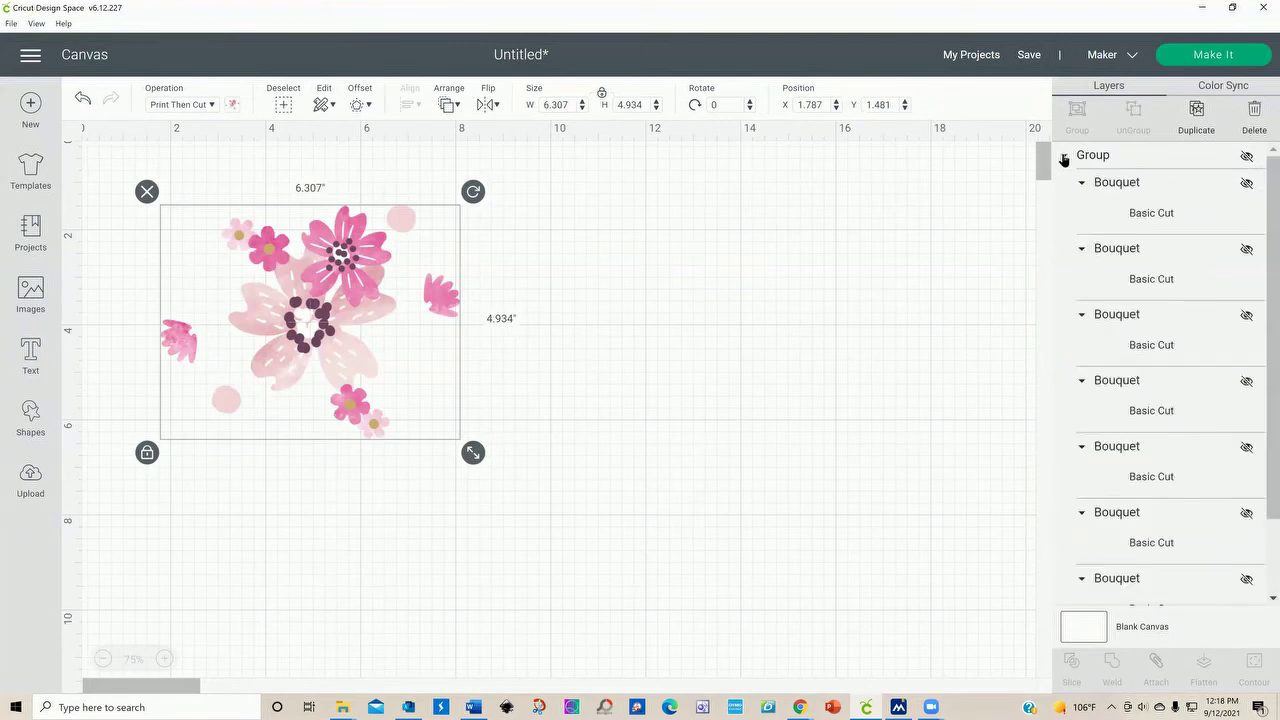
pyautogui.click(1058, 157)
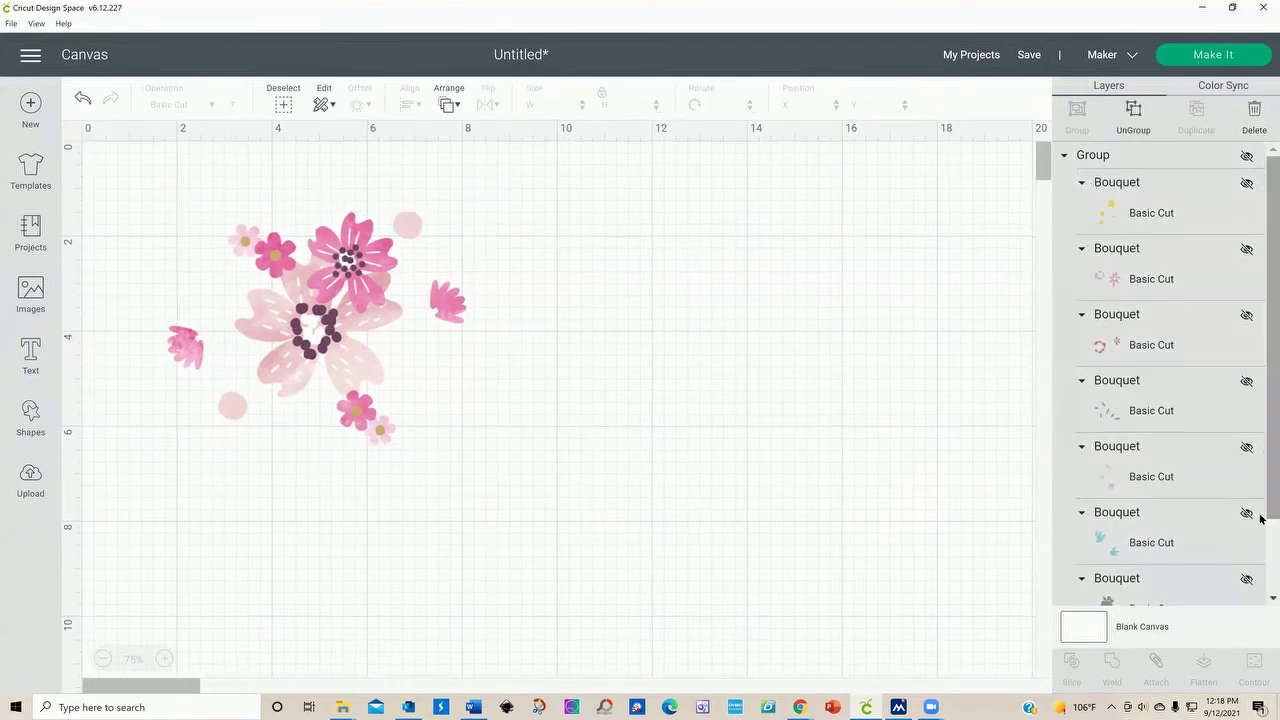
pyautogui.click(1063, 155)
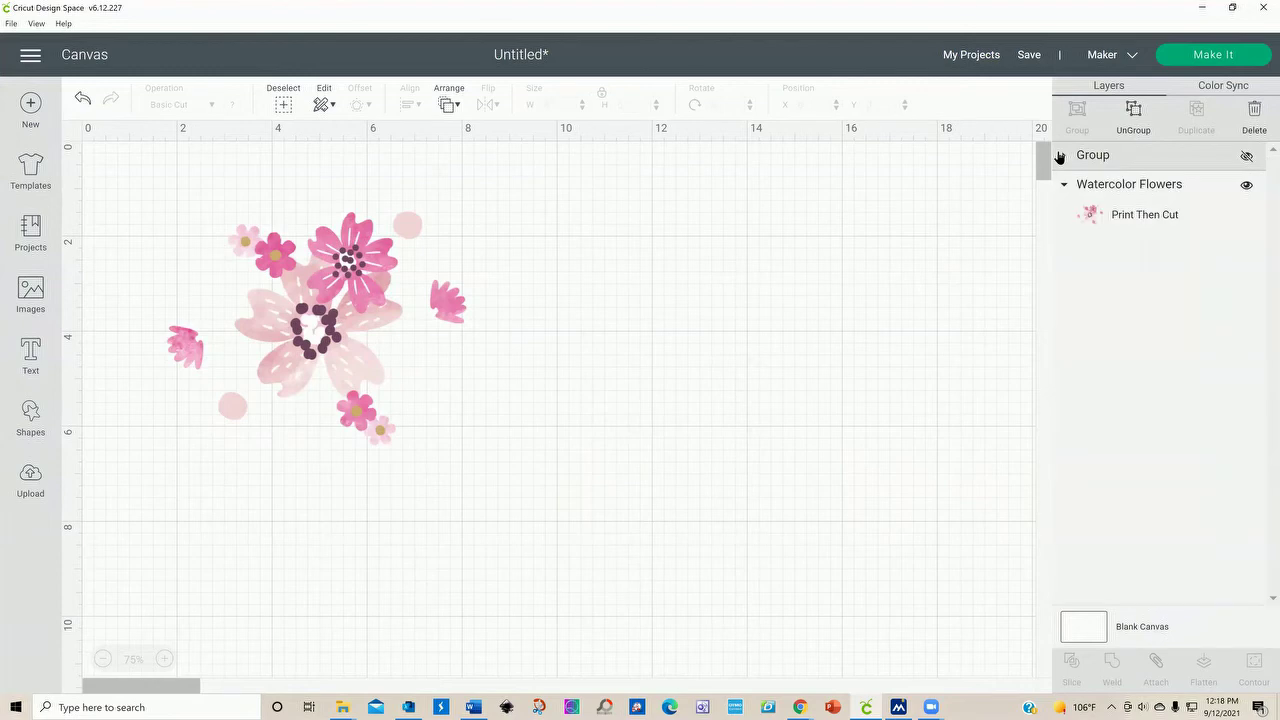
# Step: Enlarge the Watercolor Flowers to about 8.3 by 6.5 inches, and try the Basic cut operation before restoring Print Then Cut Standard
pyautogui.click(390, 435)
pyautogui.moveTo(480, 458); pyautogui.dragTo(540, 532)
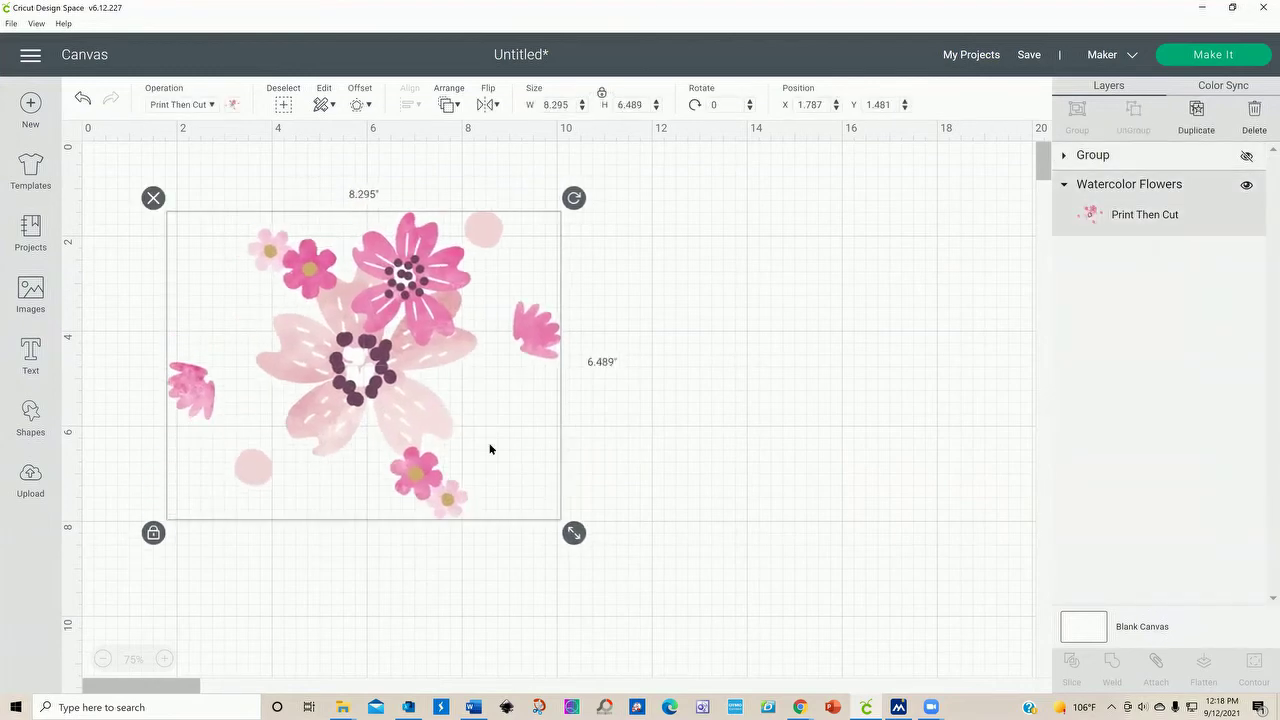
pyautogui.click(211, 108)
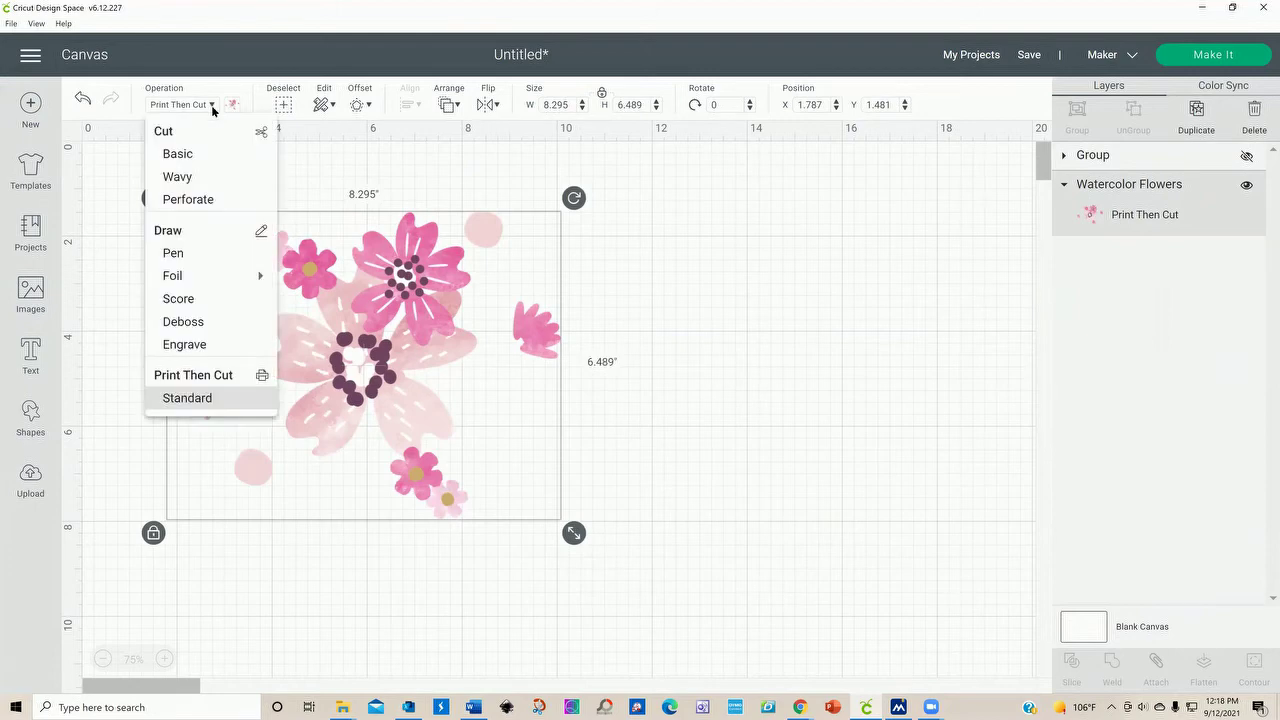
pyautogui.click(172, 155)
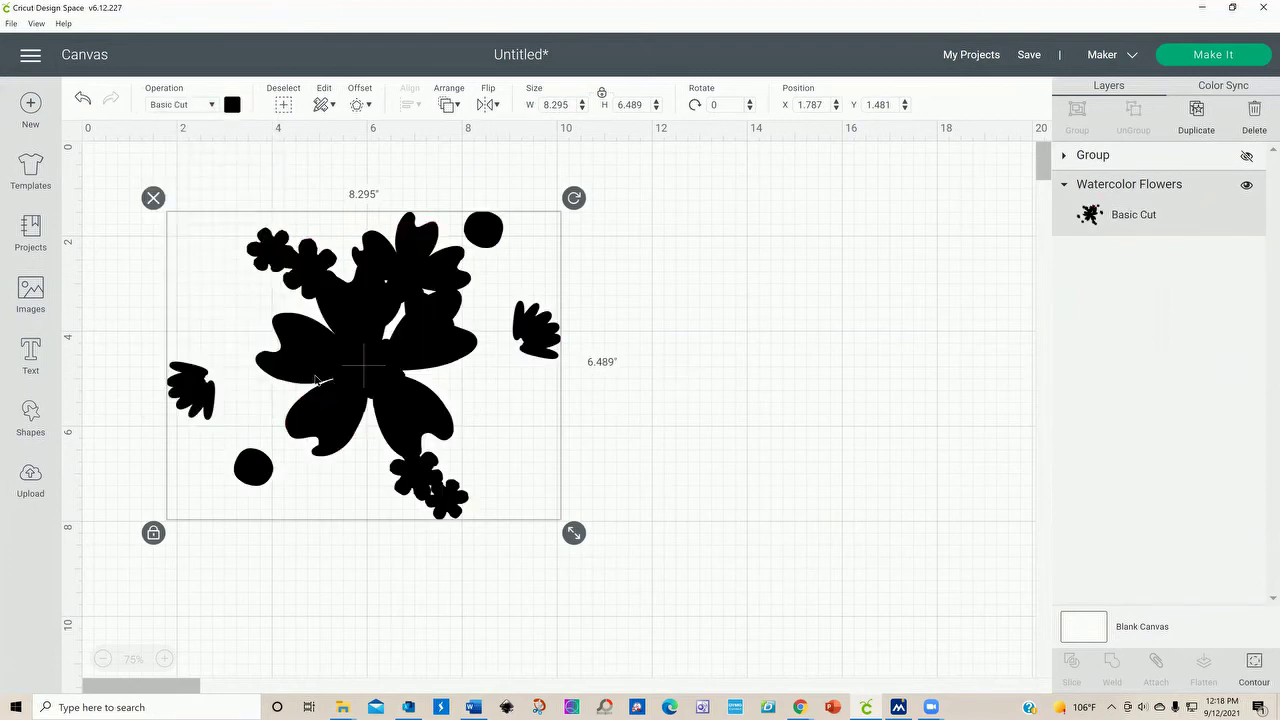
pyautogui.click(210, 108)
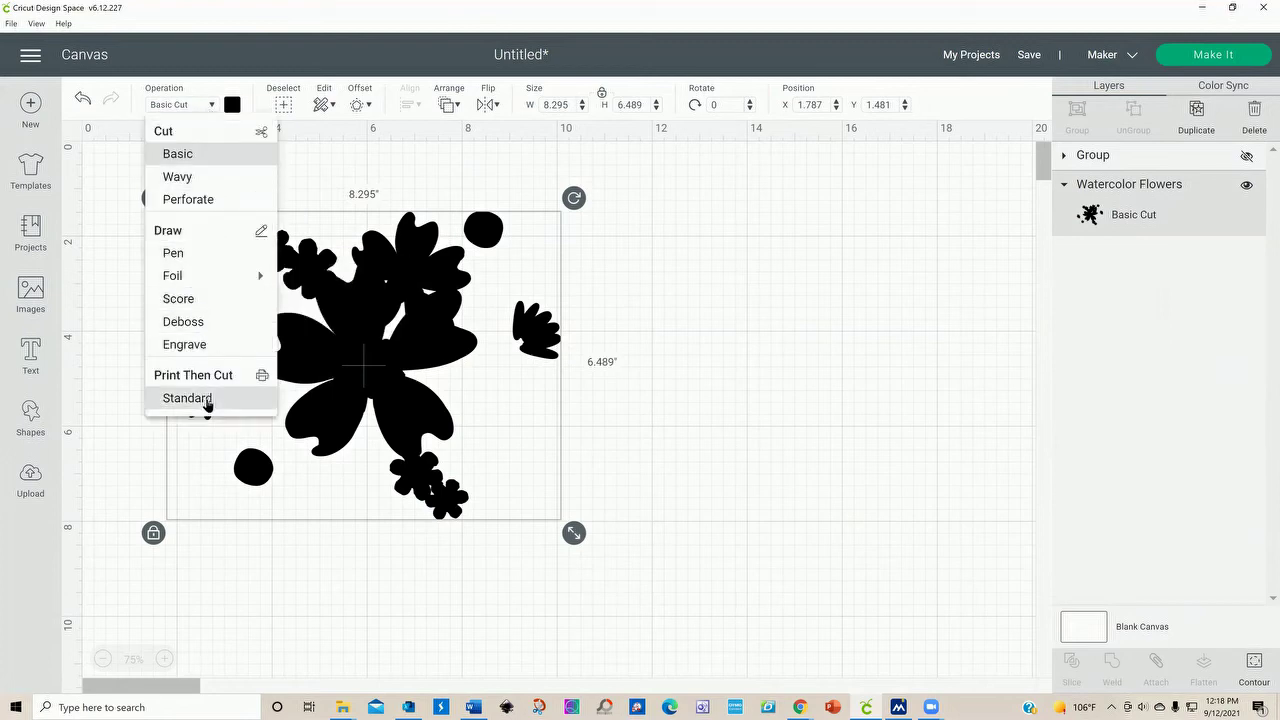
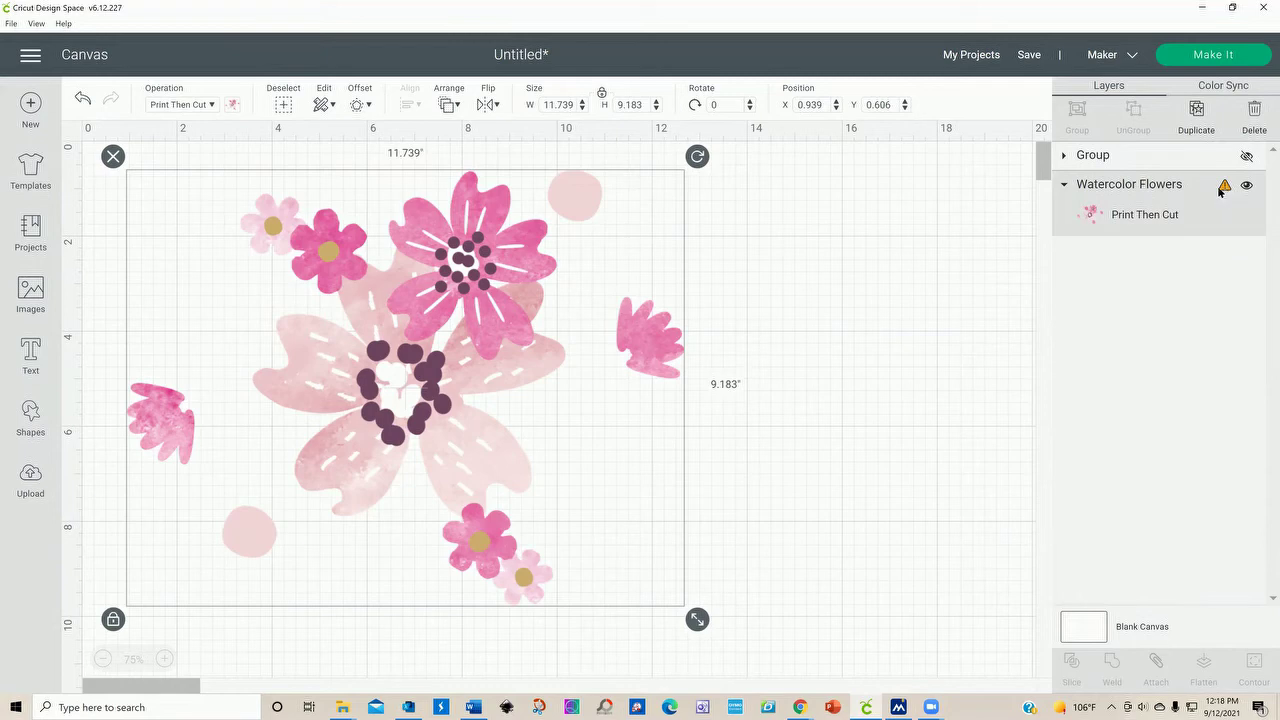
# Step: Try to make the project with the oversized Watercolor Flowers, and reduce the image to about 5.66 by 4.42 inches
pyautogui.click(1211, 57)
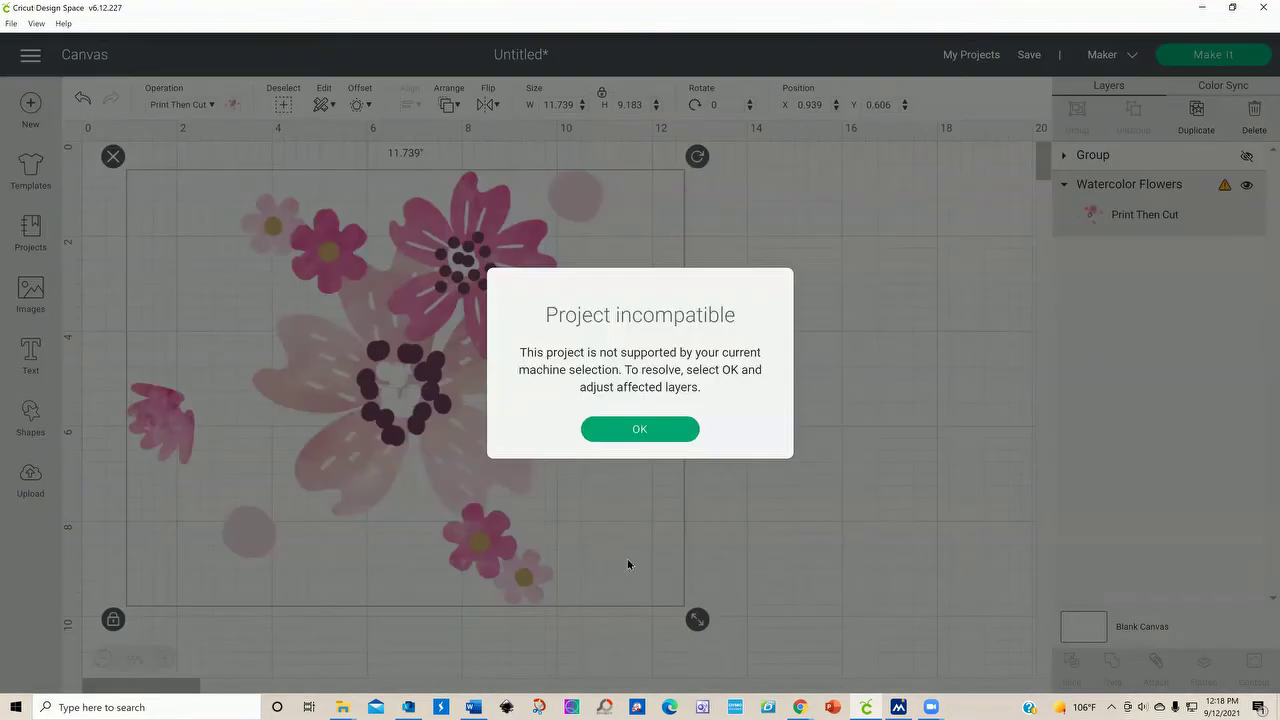
pyautogui.click(640, 432)
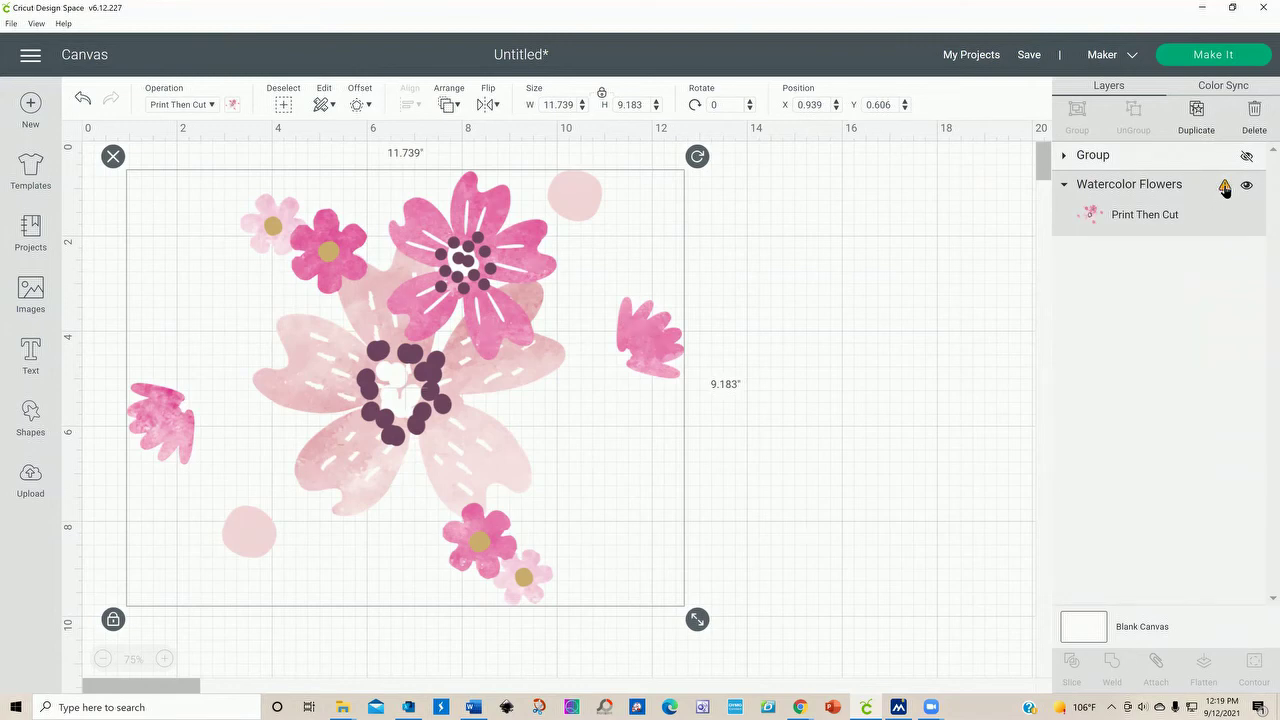
pyautogui.moveTo(1225, 189)
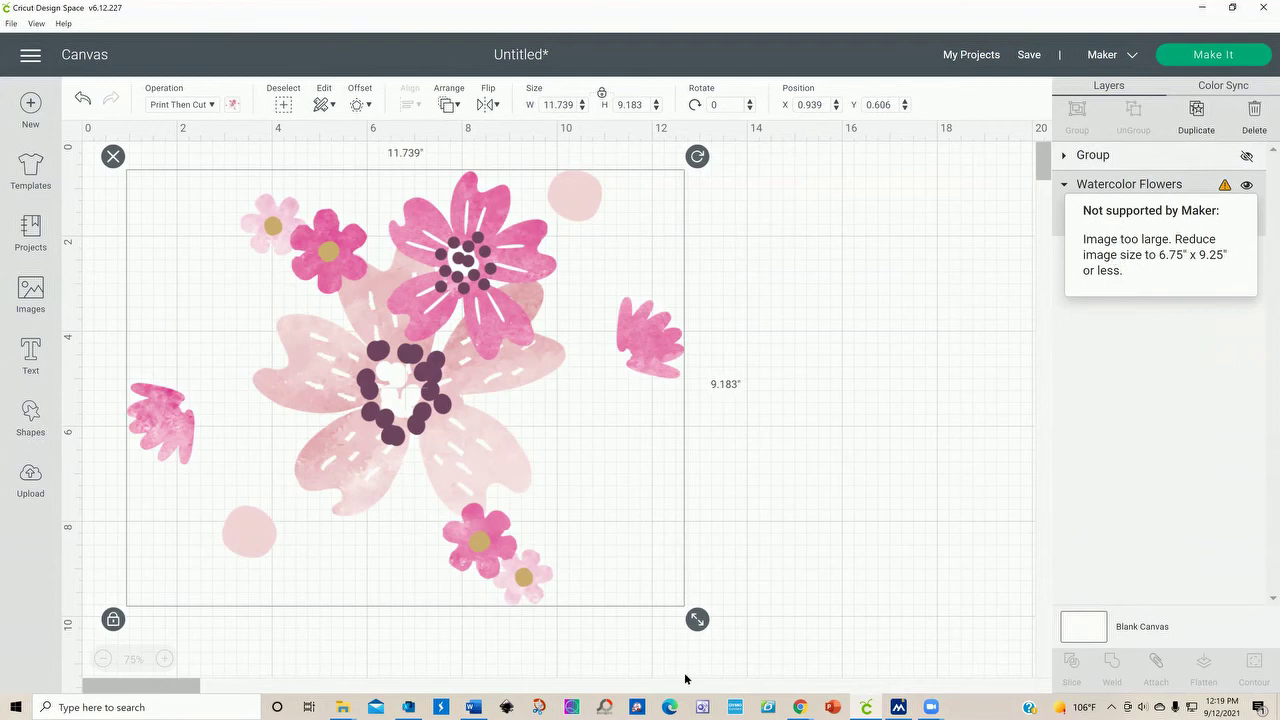
pyautogui.moveTo(697, 621); pyautogui.dragTo(290, 394)
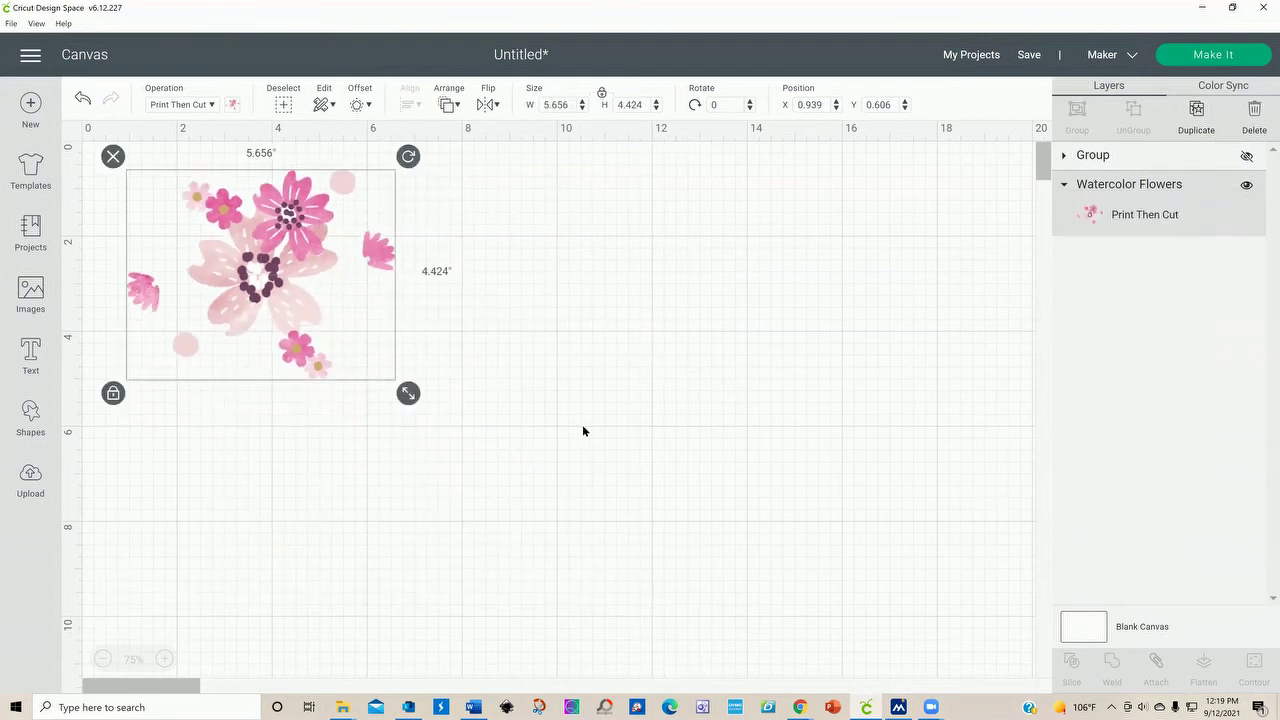
# Step: Expand and show the bouquet group again, and move it beside the watercolor flowers to about X 8.63, Y 0.57
pyautogui.click(1065, 158)
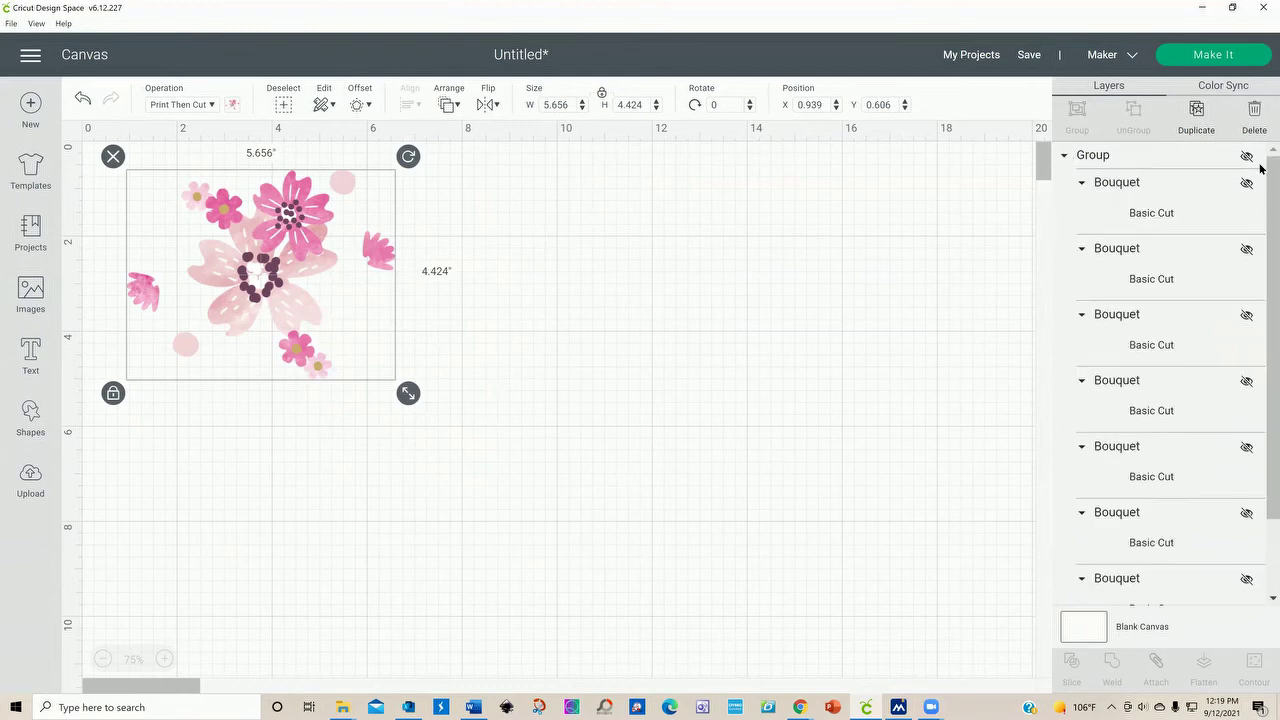
pyautogui.click(1244, 157)
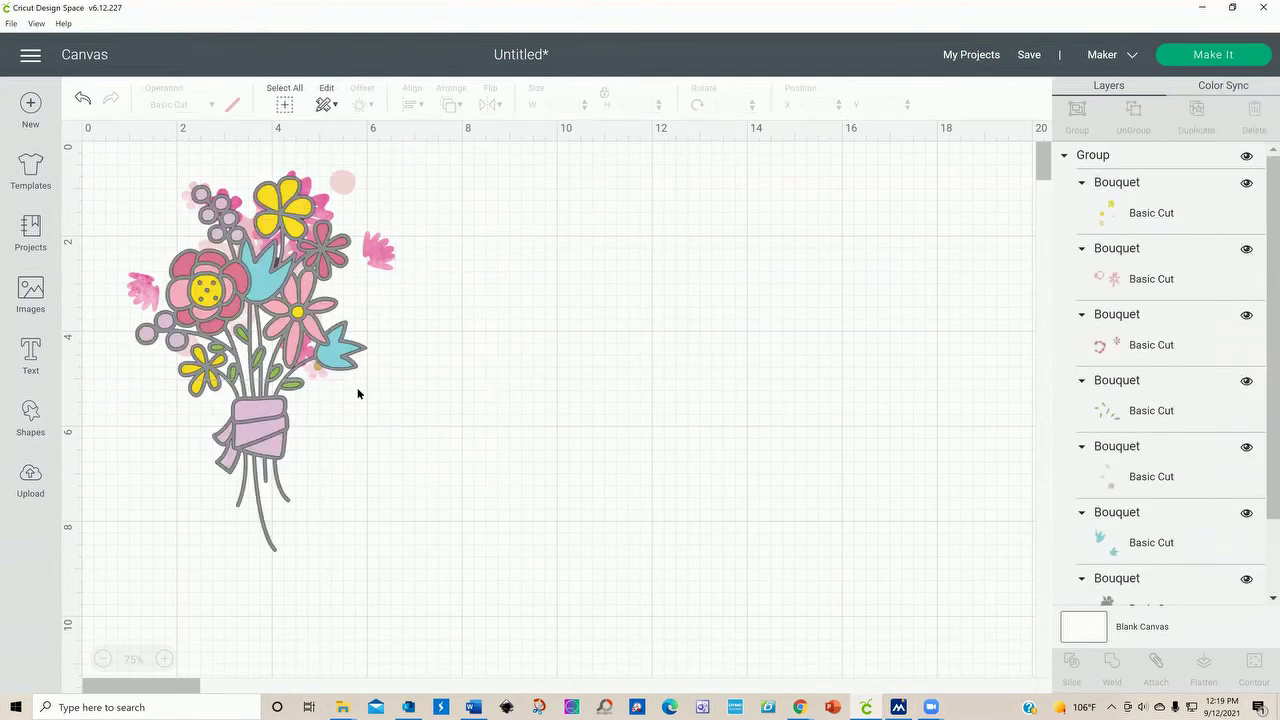
pyautogui.moveTo(256, 299); pyautogui.dragTo(614, 300)
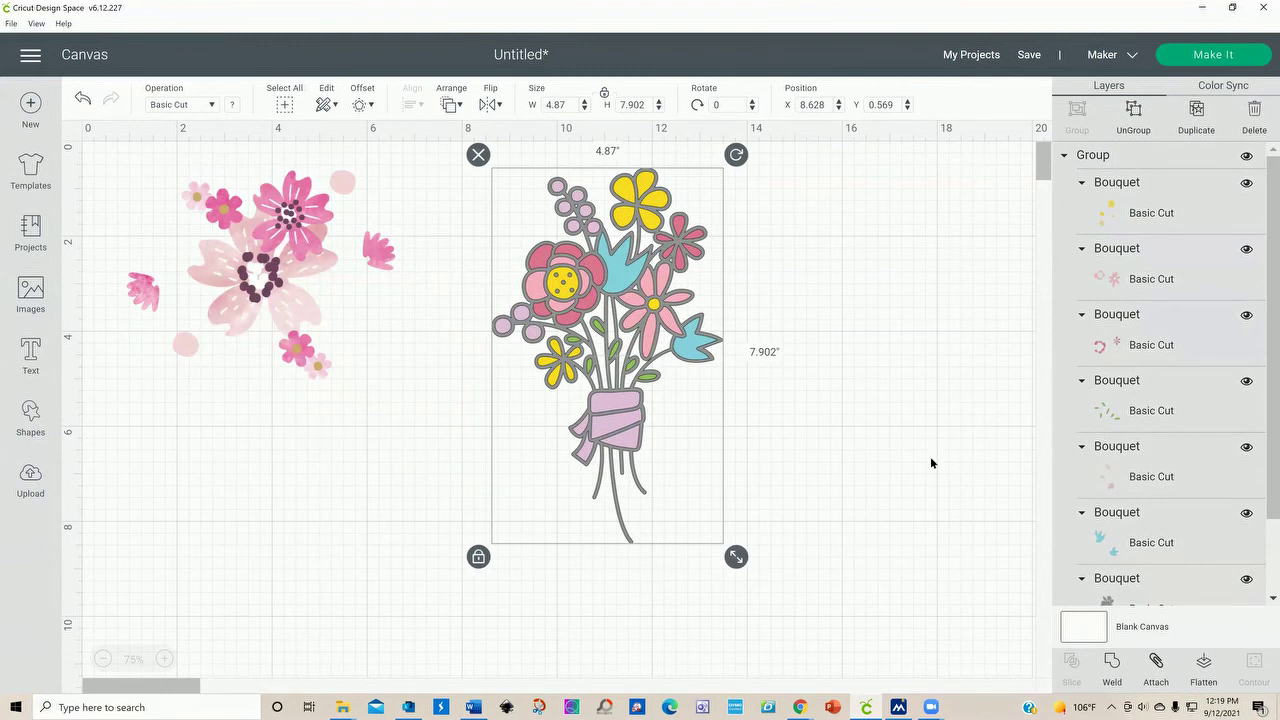
pyautogui.scroll(-2, 1260, 566)
pyautogui.scroll(-1, 1260, 563)
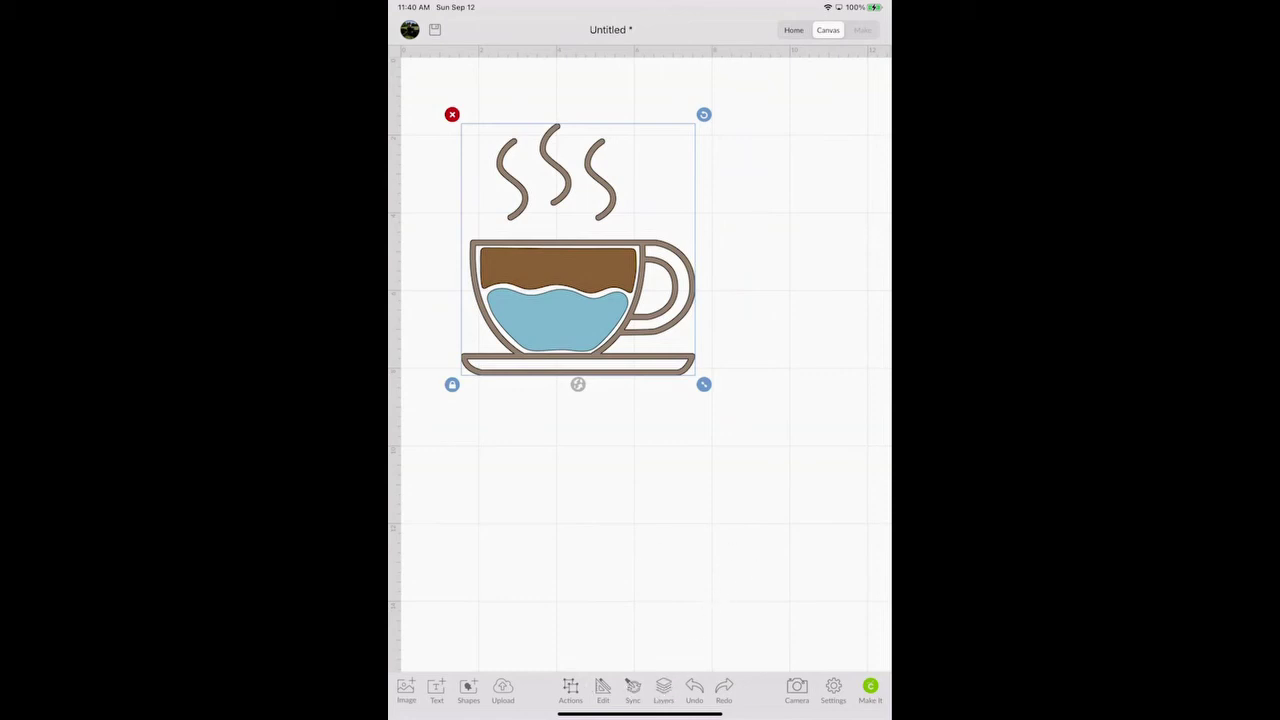
# Step: In the iPad version, open the coffee cup's layers and check the Coffee image's information
pyautogui.click(659, 680)
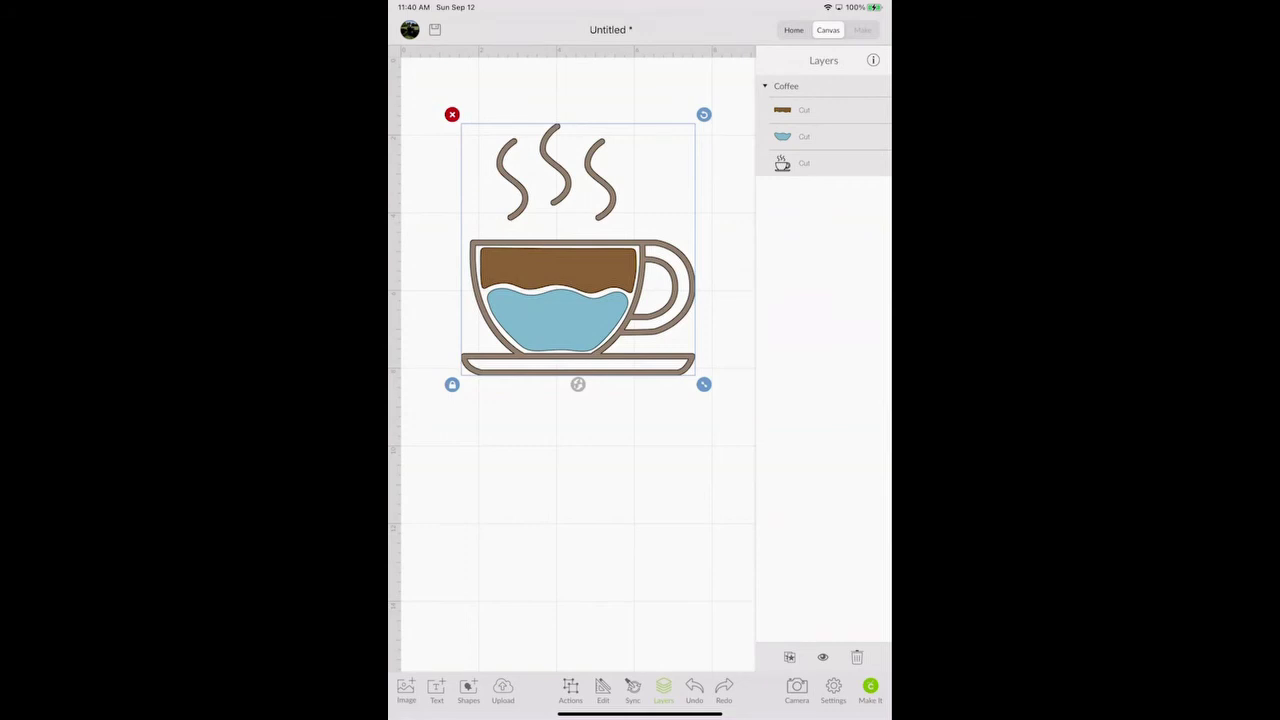
pyautogui.click(873, 60)
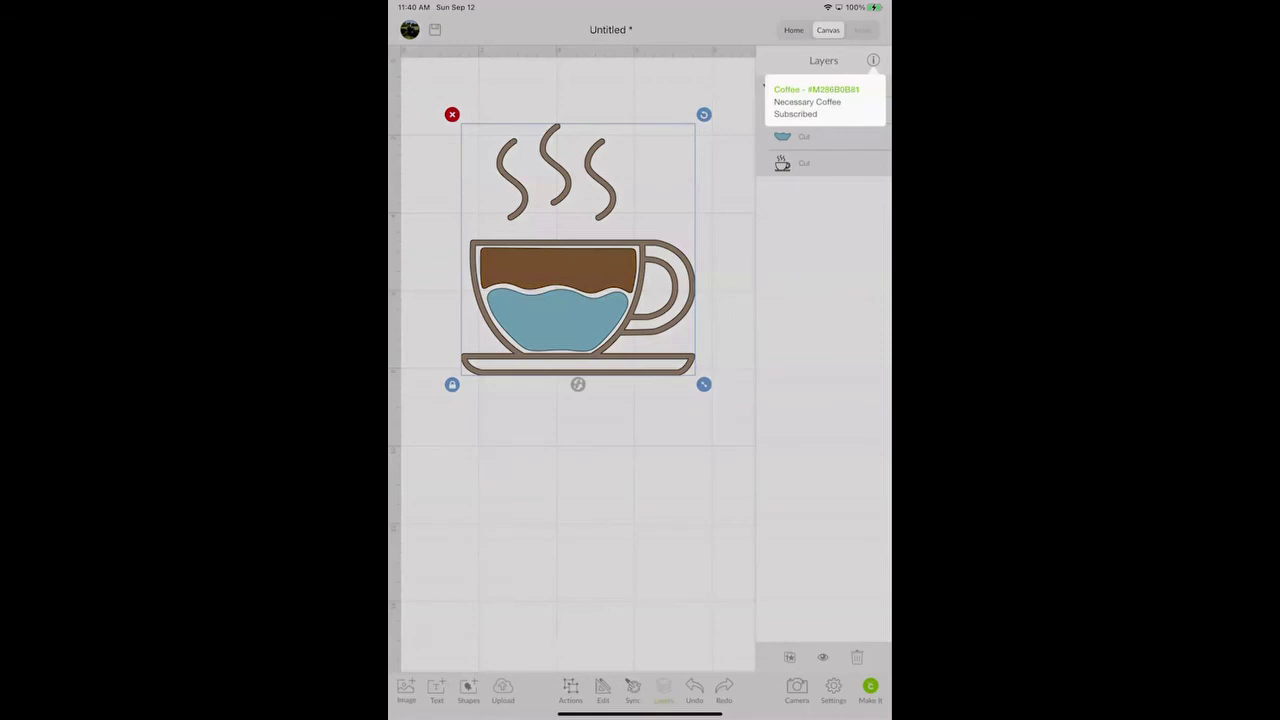
pyautogui.click(864, 418)
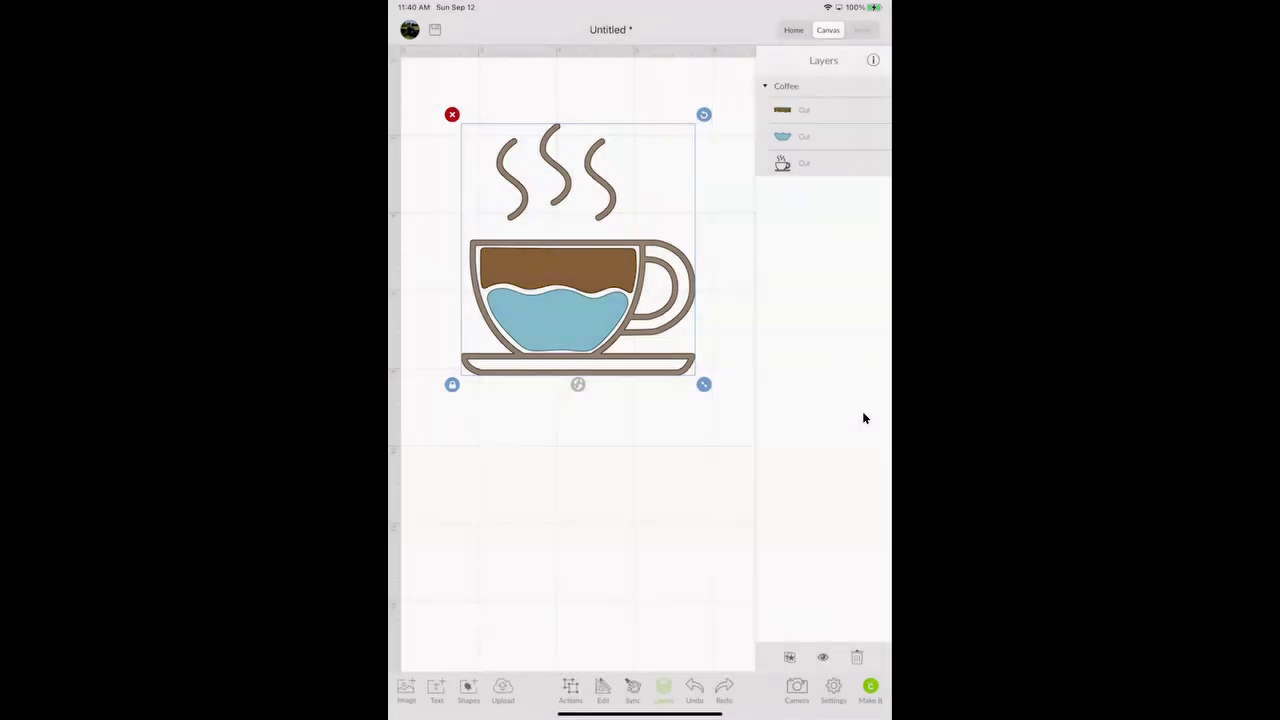
pyautogui.click(864, 418)
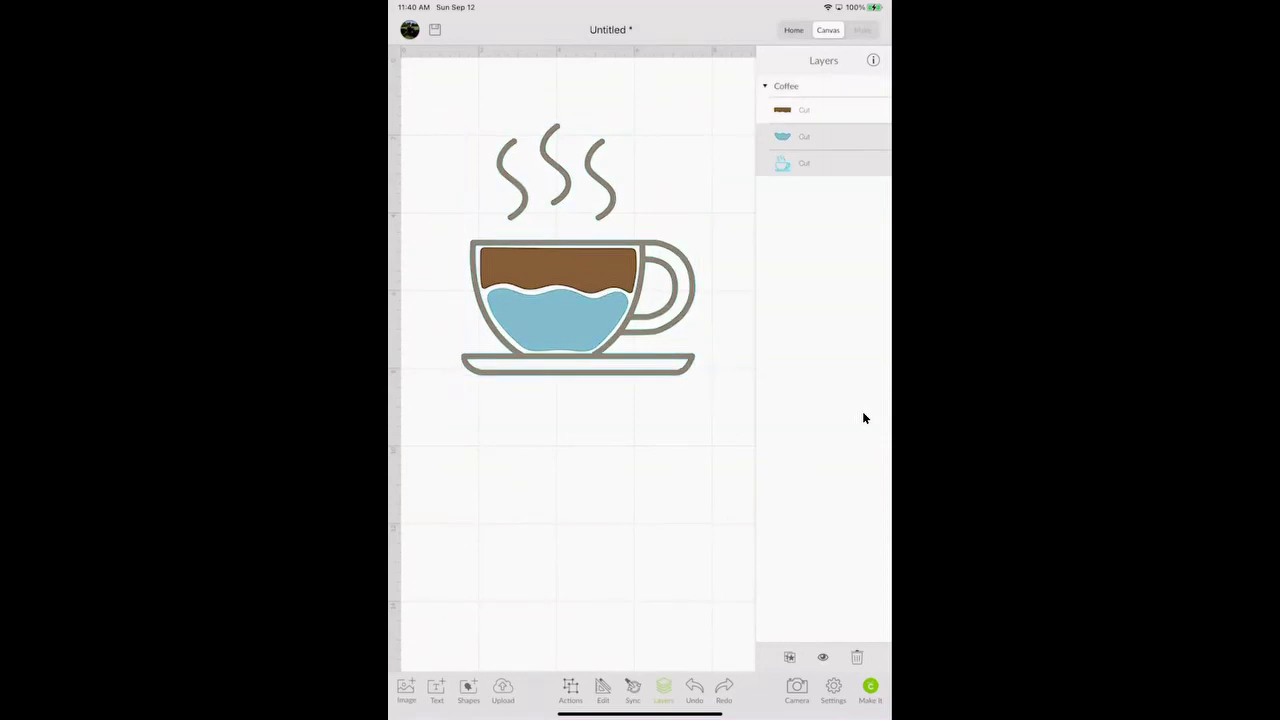